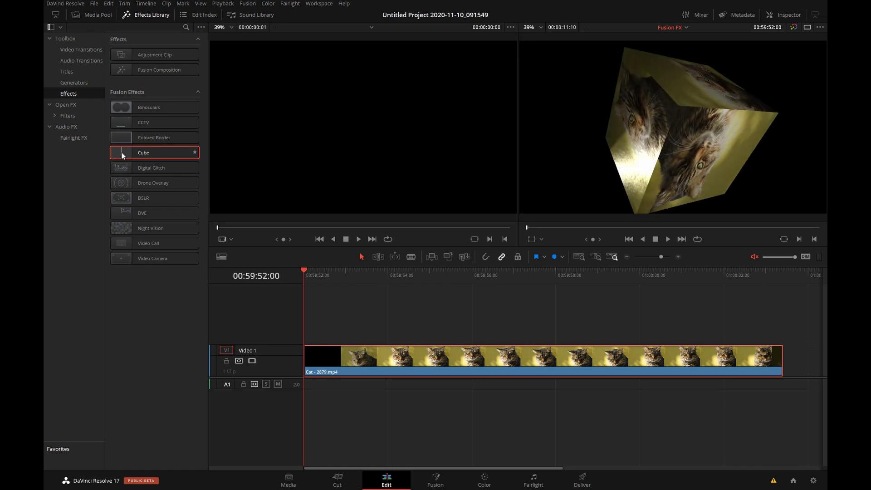
# Re-angle and shrink the Cube effect: X Rotate 18.1, Y Rotate -133.2, Y Move 0.203, Z Move -2.18.
pyautogui.click(507, 275)
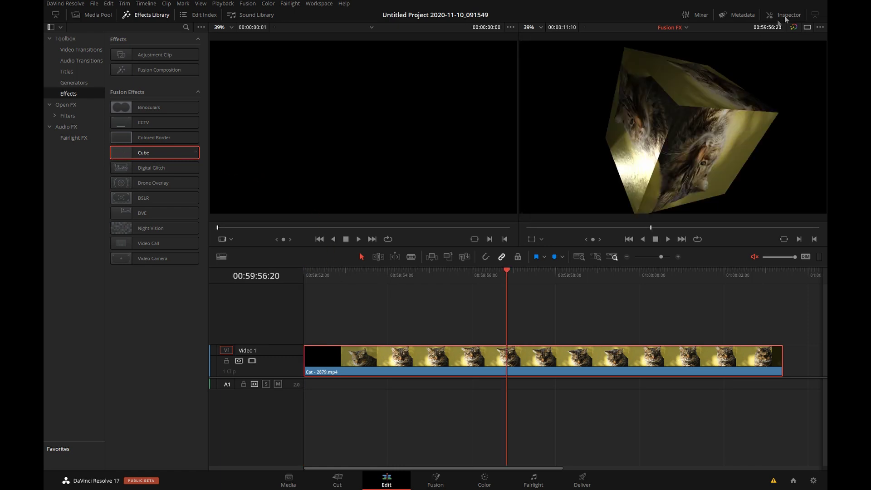
pyautogui.click(784, 15)
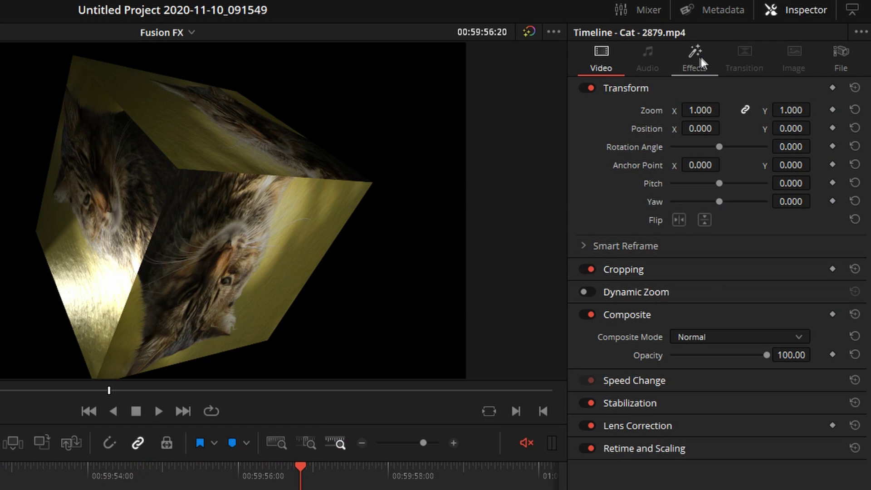
pyautogui.click(701, 56)
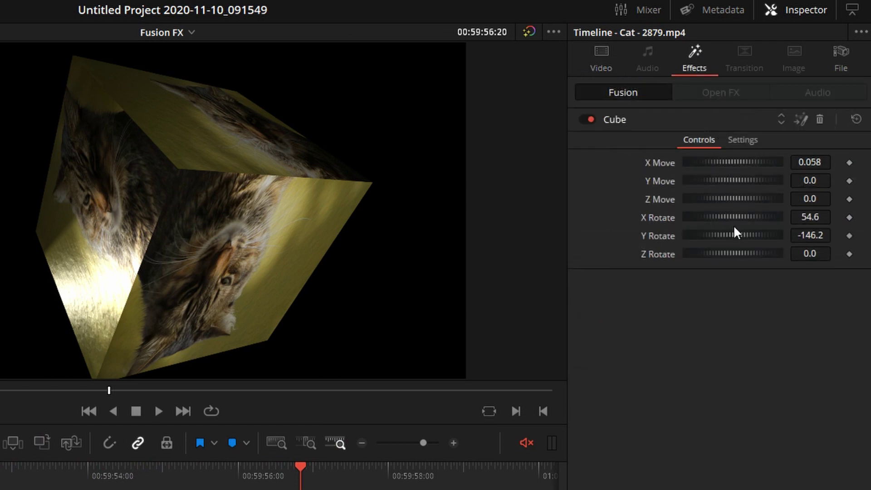
pyautogui.moveTo(734, 229)
pyautogui.mouseDown()
pyautogui.moveTo(729, 235)
pyautogui.moveTo(747, 234)
pyautogui.mouseUp()
pyautogui.moveTo(745, 218); pyautogui.dragTo(733, 217)
pyautogui.moveTo(734, 181); pyautogui.dragTo(719, 200)
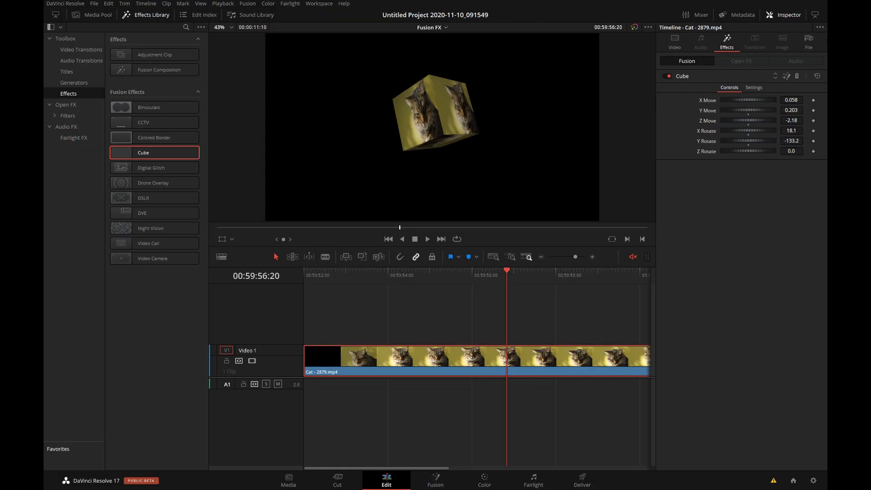
# Replace the cube-effect clip with a fresh Cat - 2879.mp4 on Video 1 and scrub through it.
pyautogui.click(783, 14)
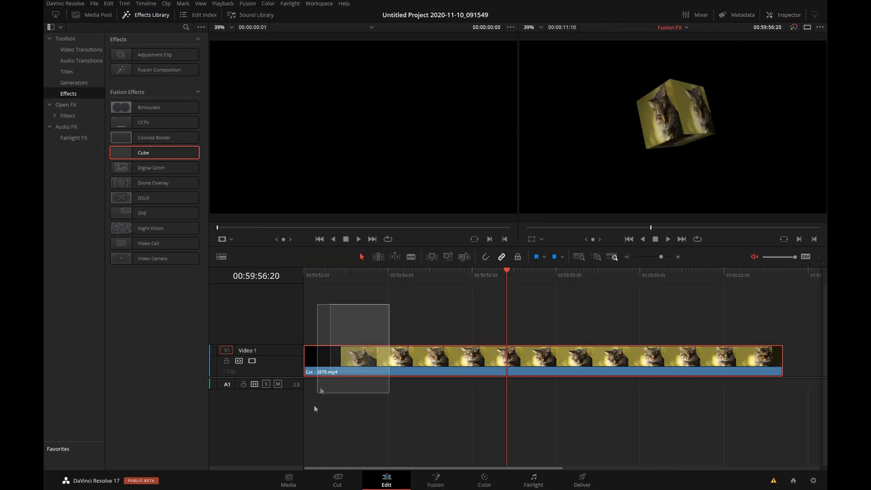
pyautogui.press('Delete')
pyautogui.click(102, 14)
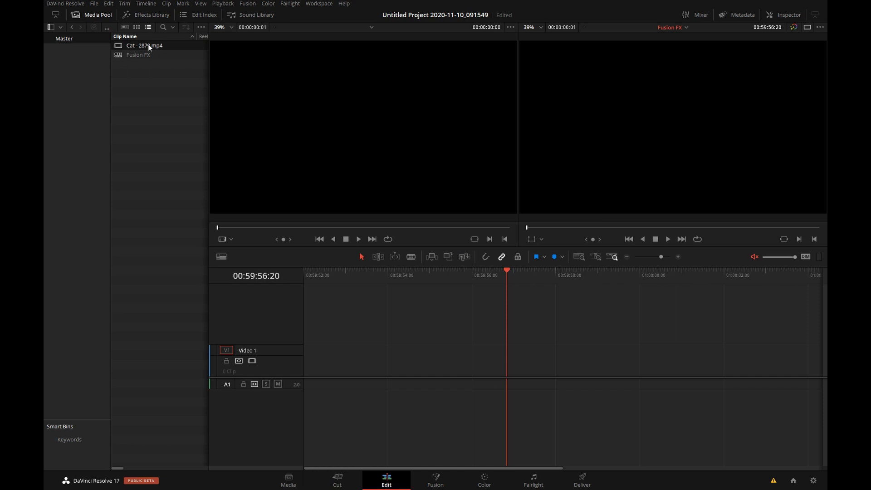
pyautogui.moveTo(216, 136); pyautogui.dragTo(325, 360)
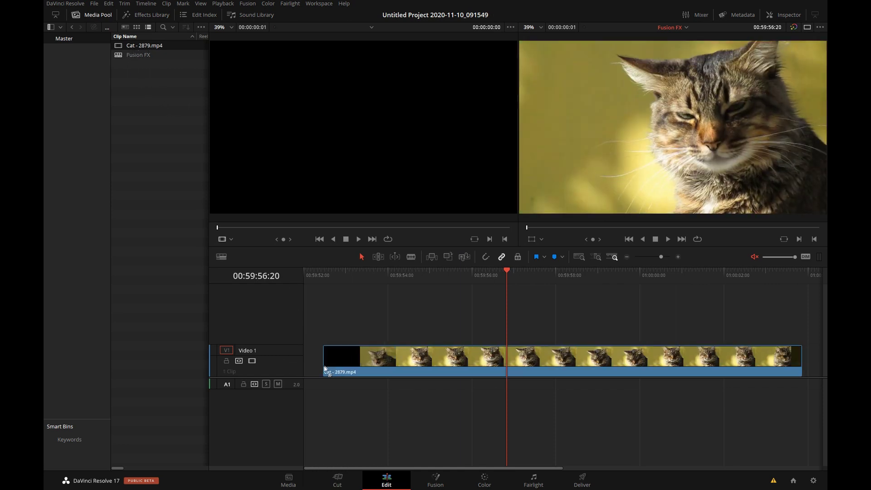
pyautogui.click(574, 280)
pyautogui.moveTo(578, 282); pyautogui.dragTo(517, 293)
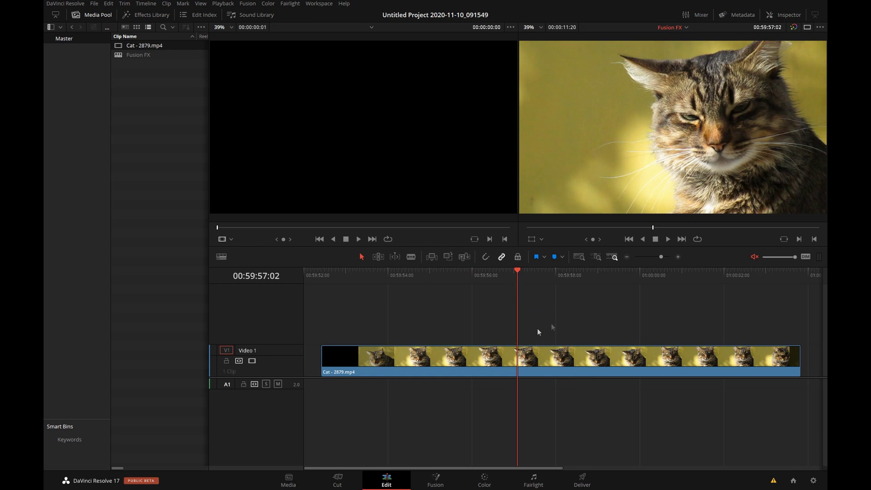
# On the Fusion page, add a Shape 3D node through the tool search.
pyautogui.click(442, 480)
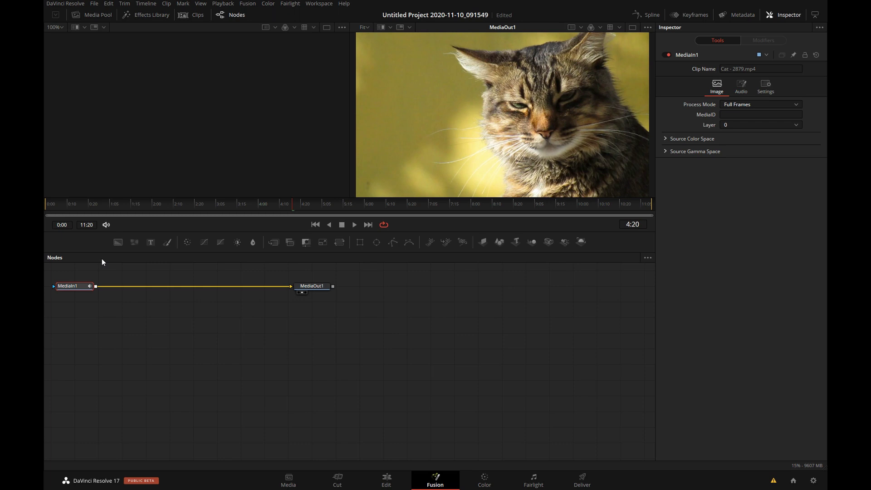
pyautogui.hotkey('ctrl', 'space')
pyautogui.press('BackSpace')
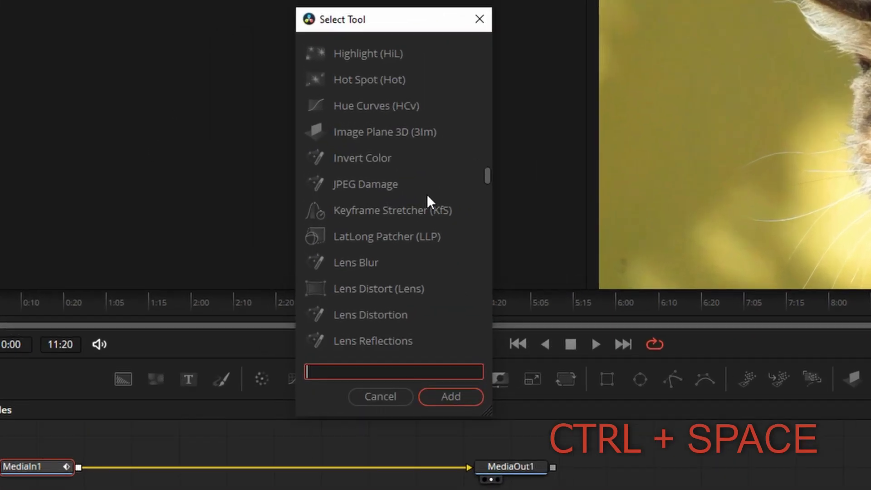
pyautogui.write('sha')
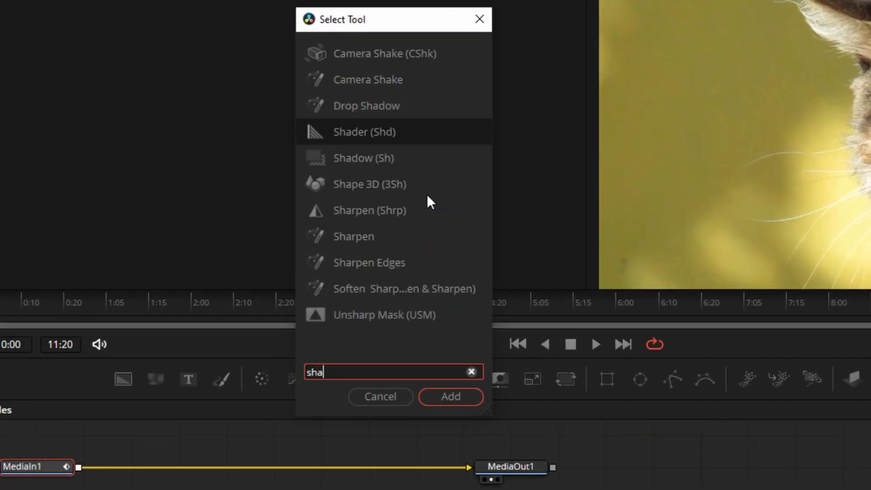
pyautogui.write('pe')
pyautogui.press('Return')
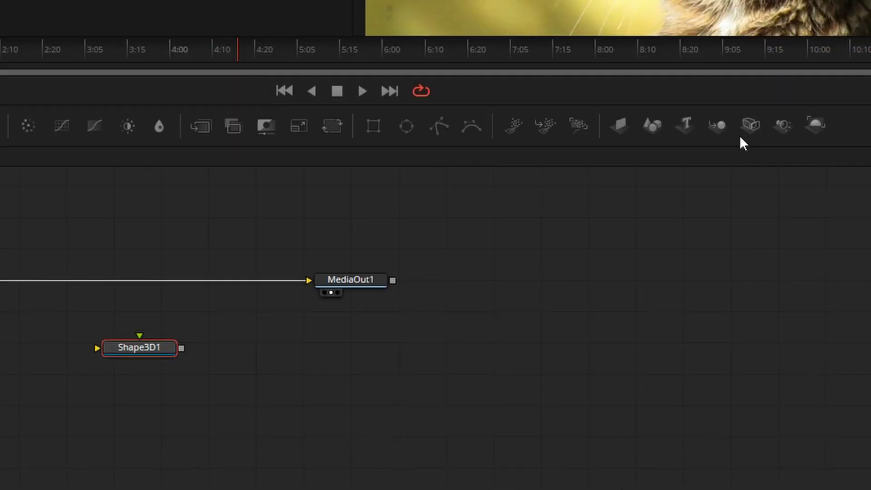
# Add Merge3D1 with two spotlights and Renderer3D1, and connect Renderer3D1 to MediaOut1.
pyautogui.click(718, 127)
pyautogui.click(787, 130)
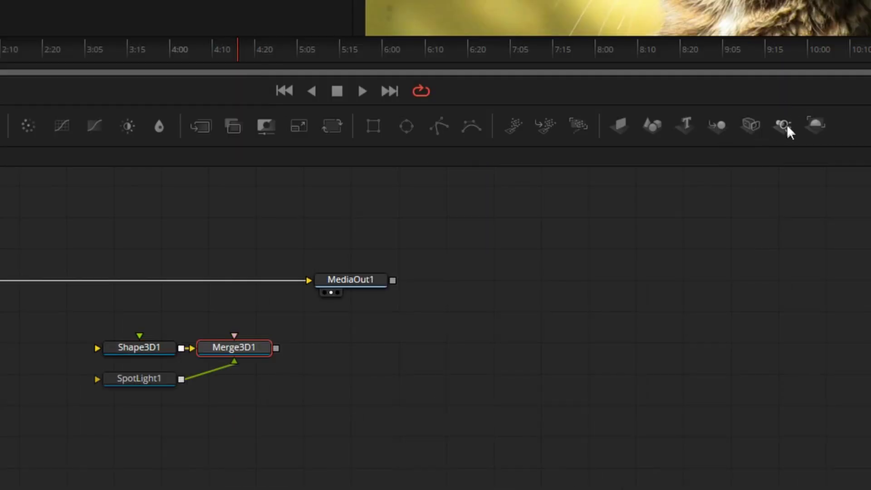
pyautogui.click(785, 130)
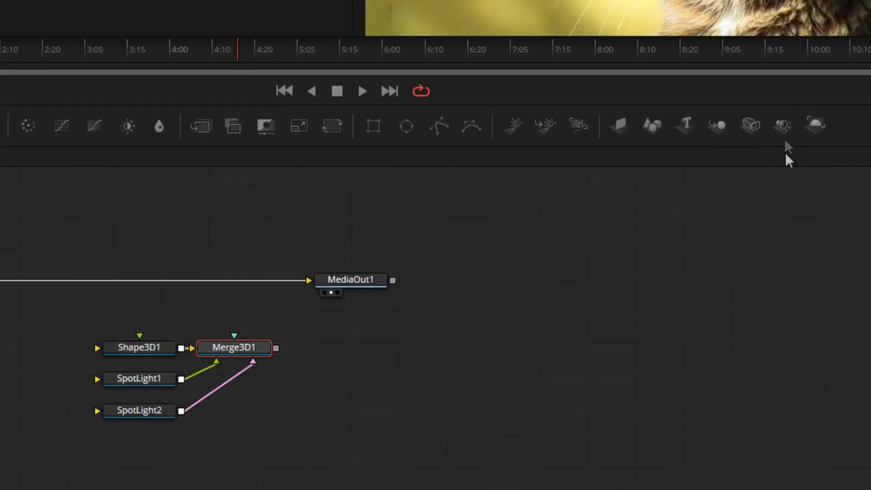
pyautogui.click(815, 124)
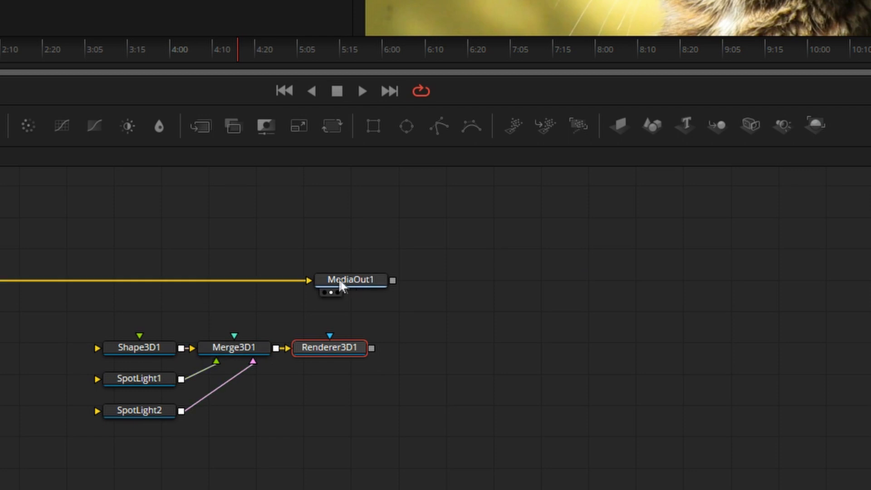
pyautogui.moveTo(339, 282); pyautogui.dragTo(535, 327)
pyautogui.moveTo(371, 348); pyautogui.dragTo(536, 327)
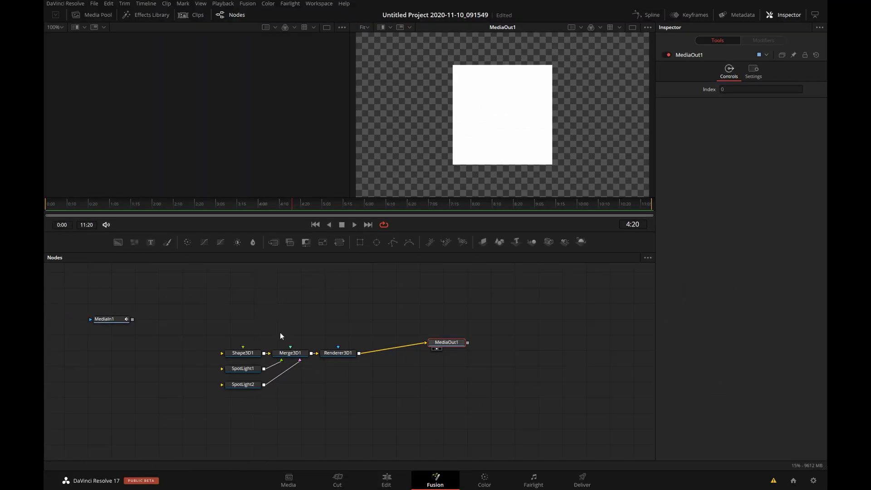
# Show the Merge3D1 scene in the left viewer and change Shape3D1's shape to Cube.
pyautogui.moveTo(290, 353); pyautogui.dragTo(270, 140)
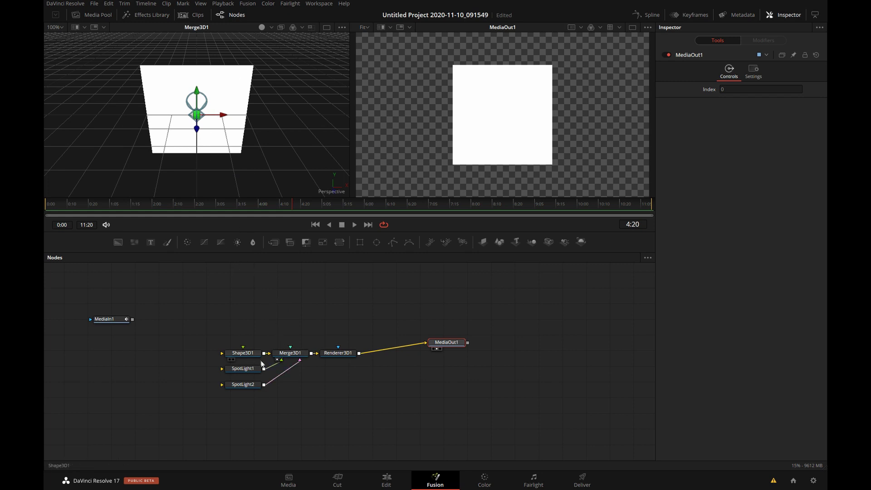
pyautogui.click(251, 353)
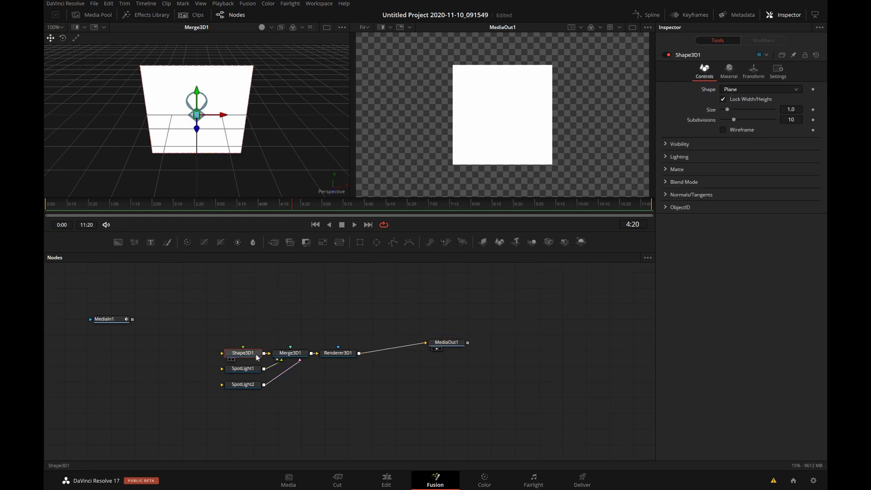
pyautogui.click(739, 89)
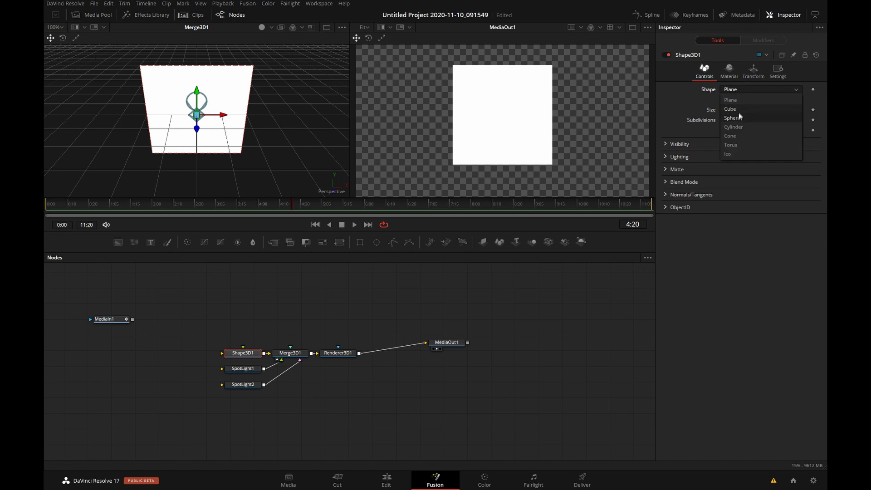
pyautogui.click(745, 108)
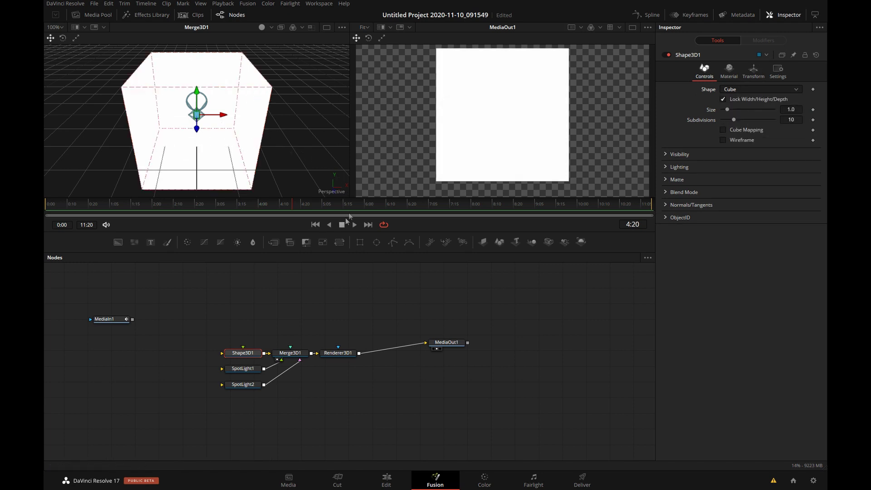
# Enable lighting in Renderer3D1, move SpotLight1 to the cube's left, and rotate SpotLight2 to Y -135.7.
pyautogui.click(338, 353)
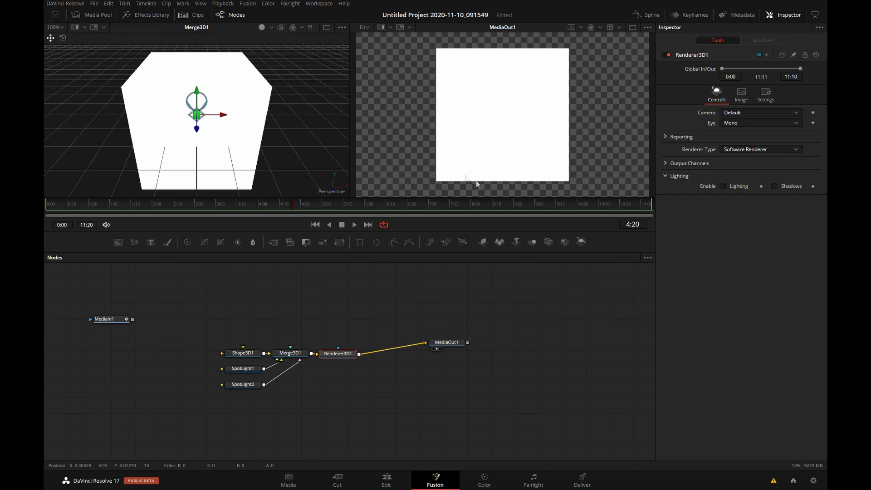
pyautogui.click(724, 186)
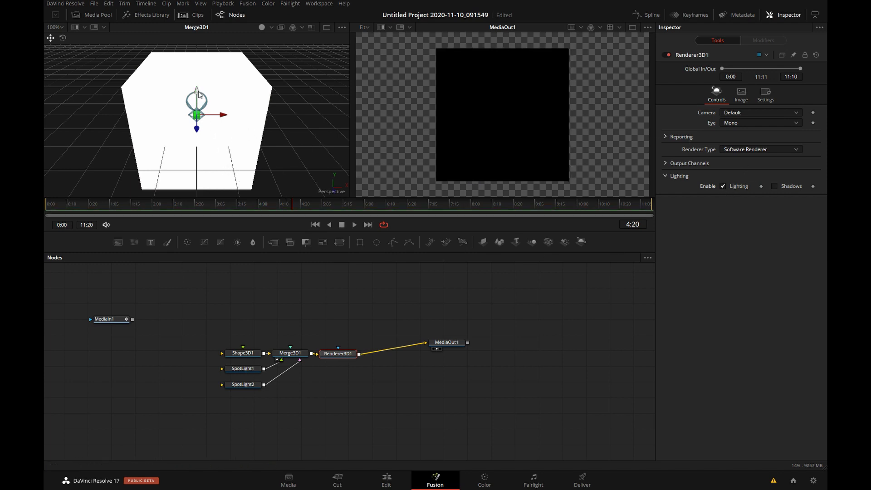
pyautogui.moveTo(198, 94); pyautogui.dragTo(333, 188)
pyautogui.moveTo(243, 372); pyautogui.dragTo(202, 374)
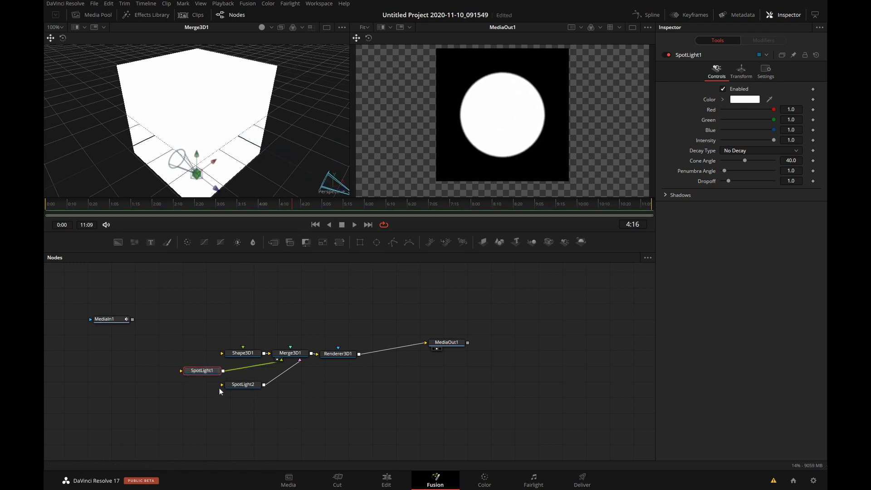
pyautogui.moveTo(196, 173); pyautogui.dragTo(103, 146)
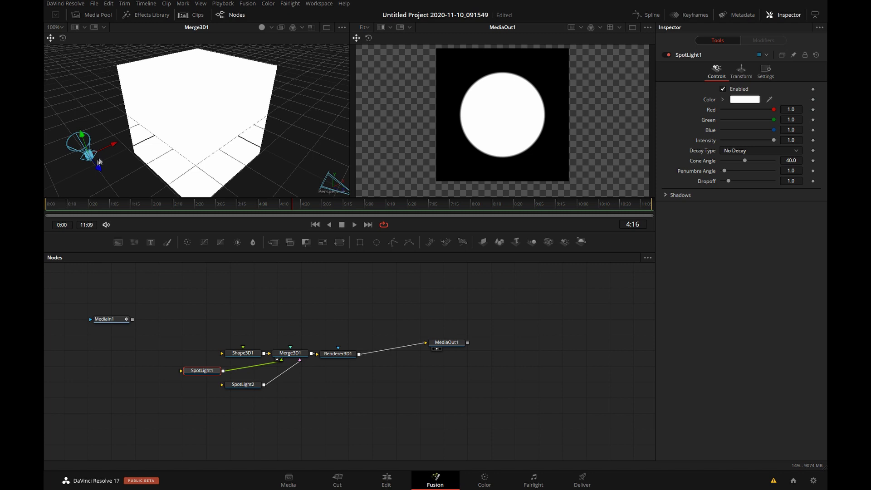
pyautogui.click(242, 385)
pyautogui.moveTo(748, 163); pyautogui.dragTo(712, 168)
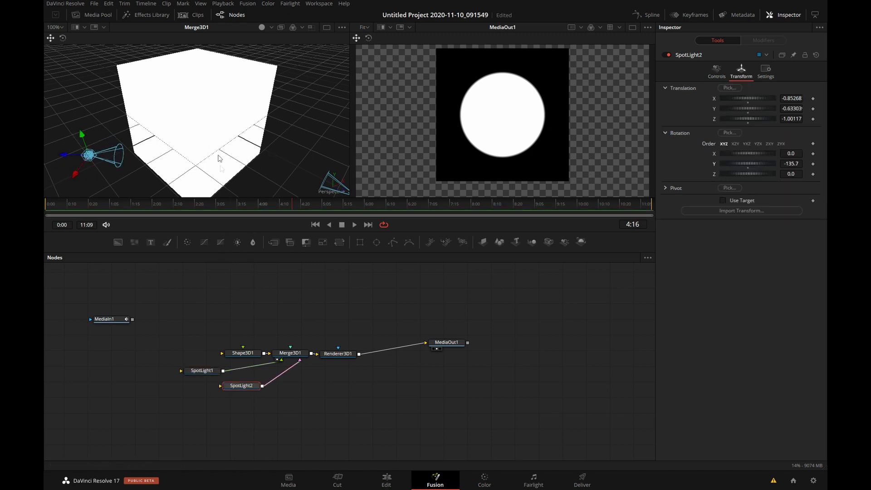
# Rotate the Shape3D1 cube to X 23.5, Y 39.1.
pyautogui.click(245, 354)
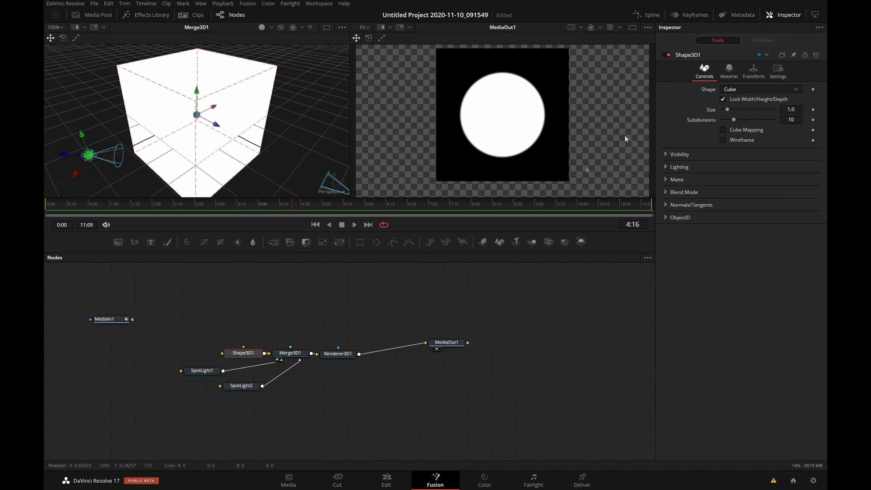
pyautogui.click(753, 71)
pyautogui.moveTo(745, 163); pyautogui.dragTo(749, 157)
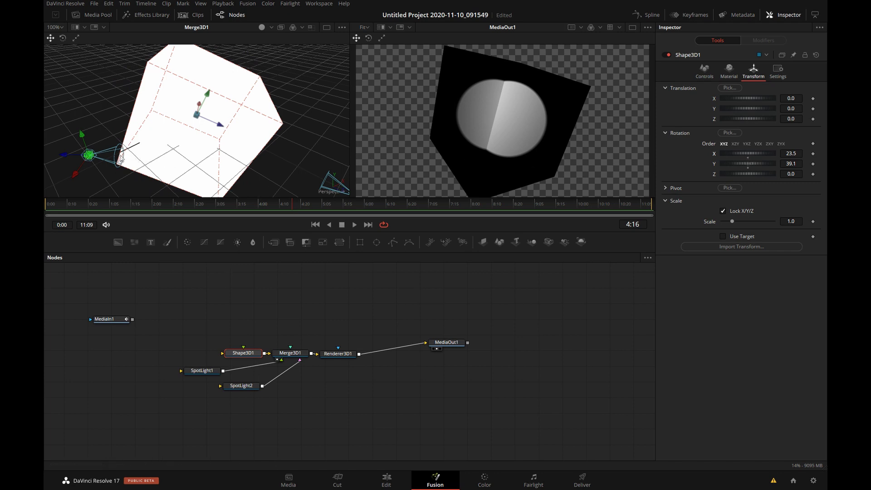
# Move the spotlights so the second sits lower-right of the cube, brightening its lit face.
pyautogui.moveTo(121, 158); pyautogui.dragTo(230, 131)
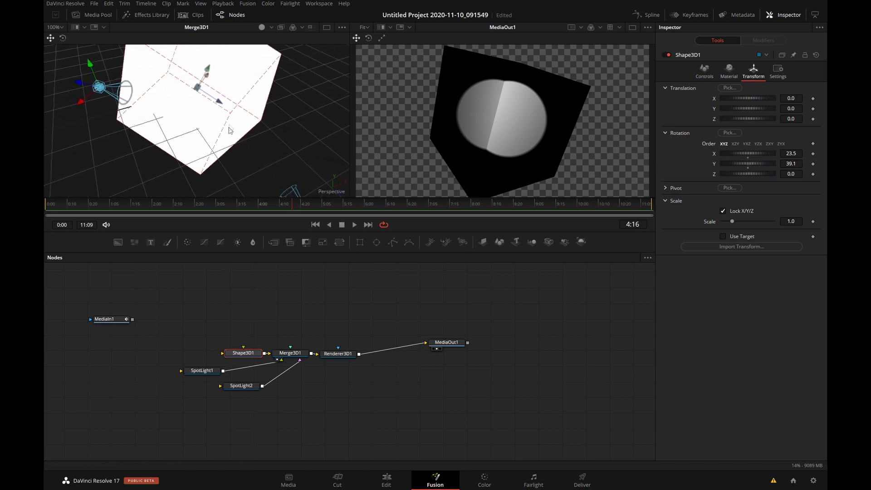
pyautogui.scroll(-5, 230, 130)
pyautogui.moveTo(148, 97); pyautogui.dragTo(107, 124)
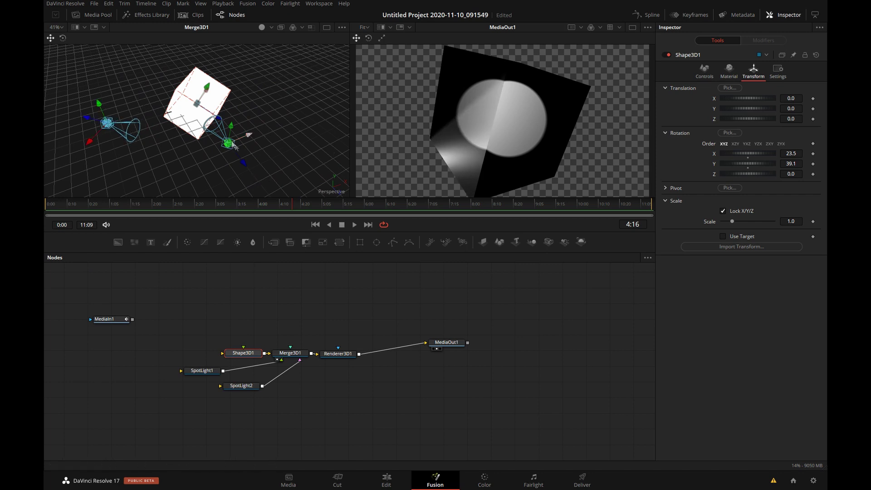
pyautogui.moveTo(243, 162); pyautogui.dragTo(252, 171)
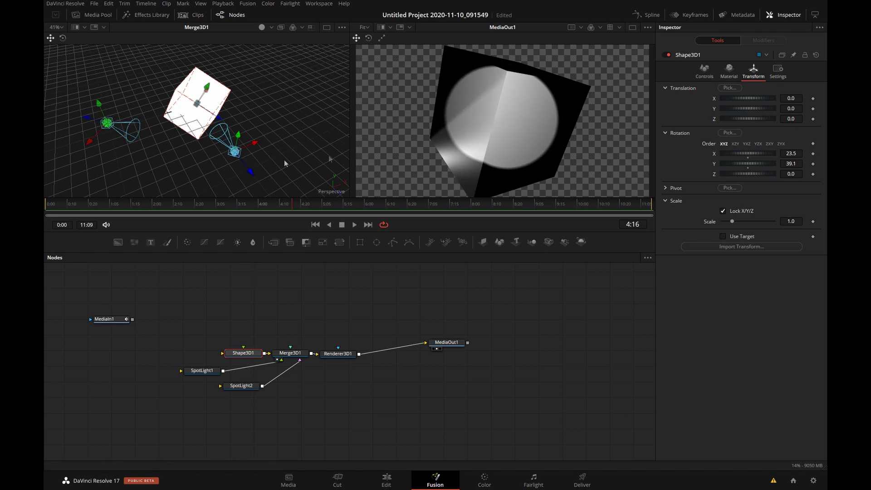
# Raise SpotLight1's Penumbra Angle and narrow its Cone Angle to 29.76.
pyautogui.click(202, 371)
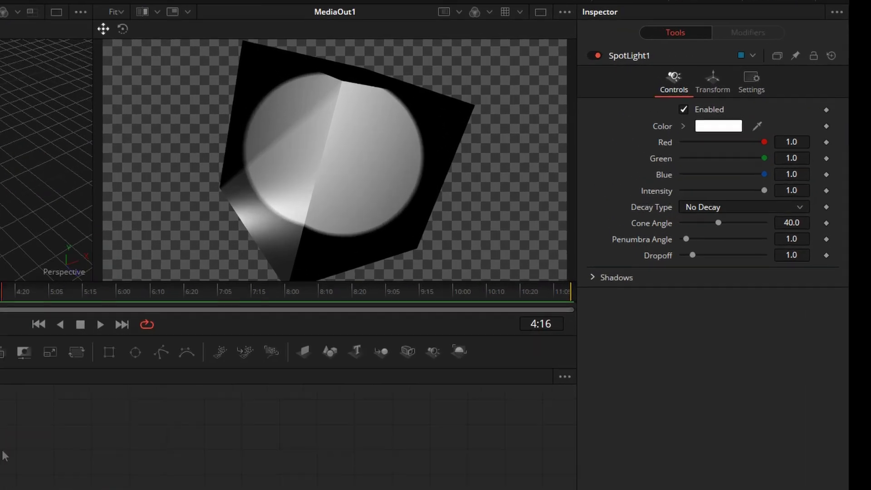
pyautogui.moveTo(686, 239); pyautogui.dragTo(718, 237)
pyautogui.moveTo(699, 267)
pyautogui.mouseDown()
pyautogui.moveTo(679, 271)
pyautogui.moveTo(685, 274)
pyautogui.mouseUp()
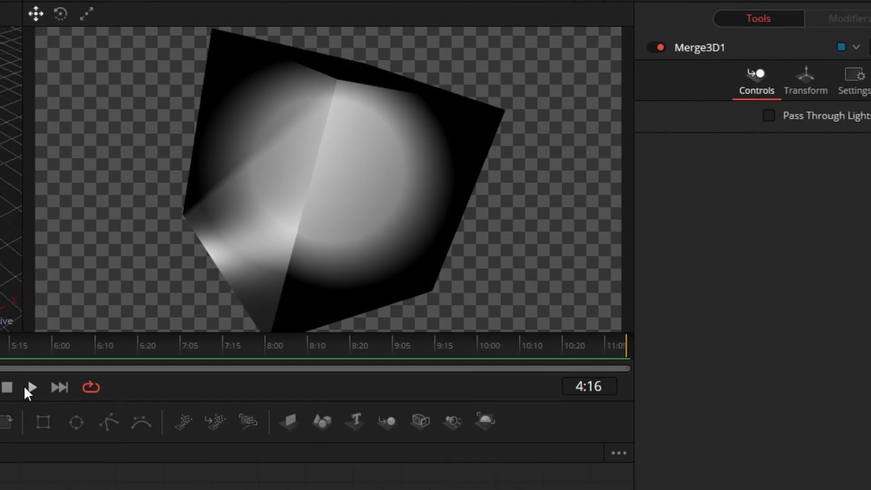
# Add an AmbientLight1 node feeding Merge3D1.
pyautogui.hotkey('shift', 'space')
pyautogui.write('a')
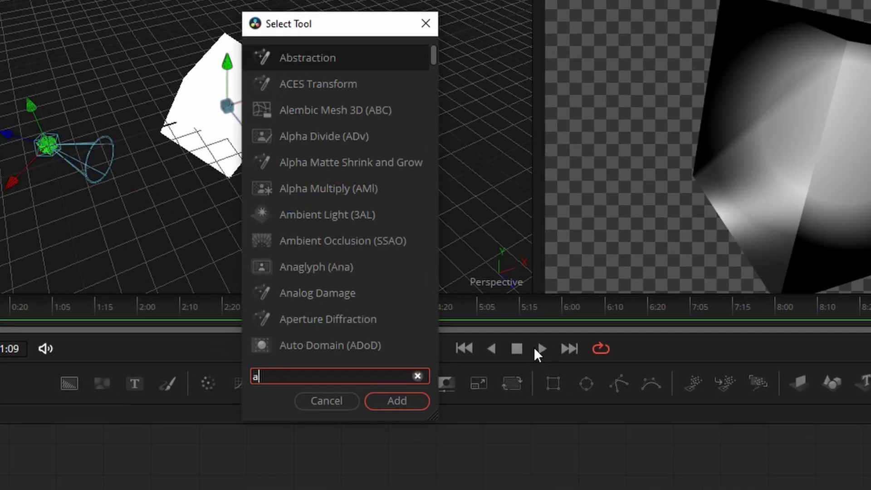
pyautogui.write('mb')
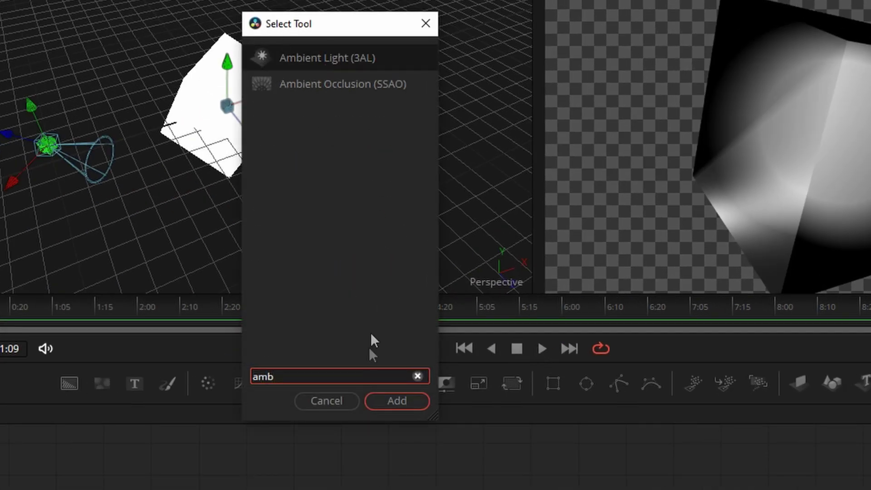
pyautogui.click(397, 401)
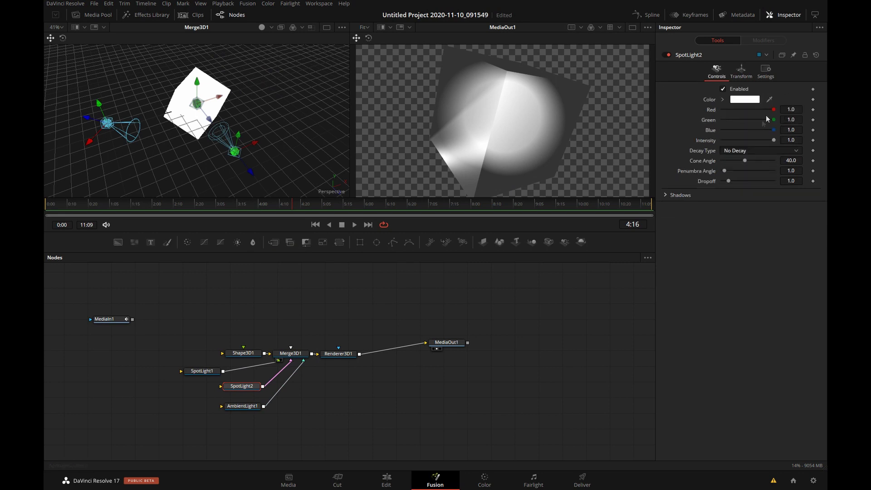
# Dim SpotLight2's colour from white to grey 0.729411.
pyautogui.click(754, 103)
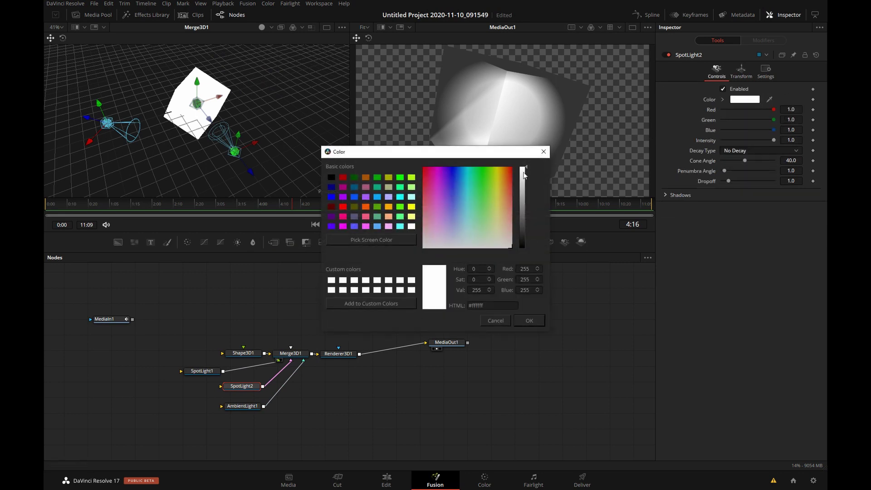
pyautogui.moveTo(524, 175); pyautogui.dragTo(525, 193)
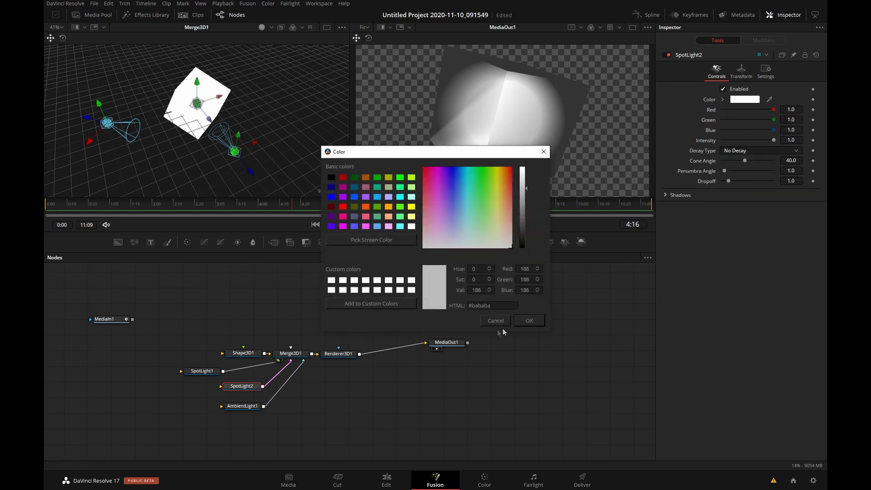
pyautogui.click(528, 322)
# Dim SpotLight1's colour from white to grey 0.741176.
pyautogui.click(202, 370)
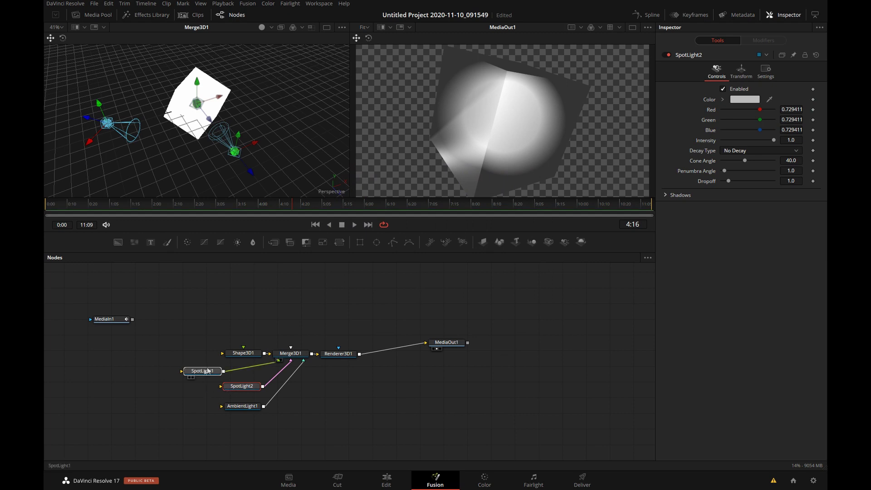
pyautogui.click(748, 100)
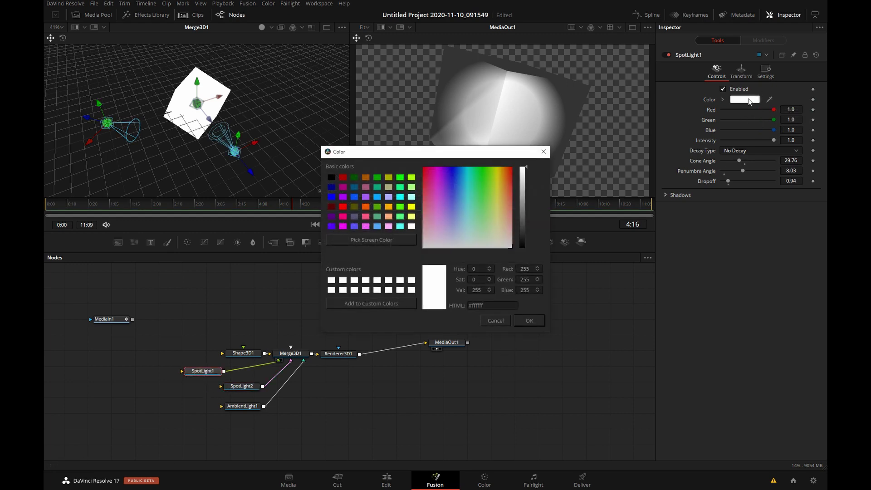
pyautogui.click(525, 187)
pyautogui.click(523, 322)
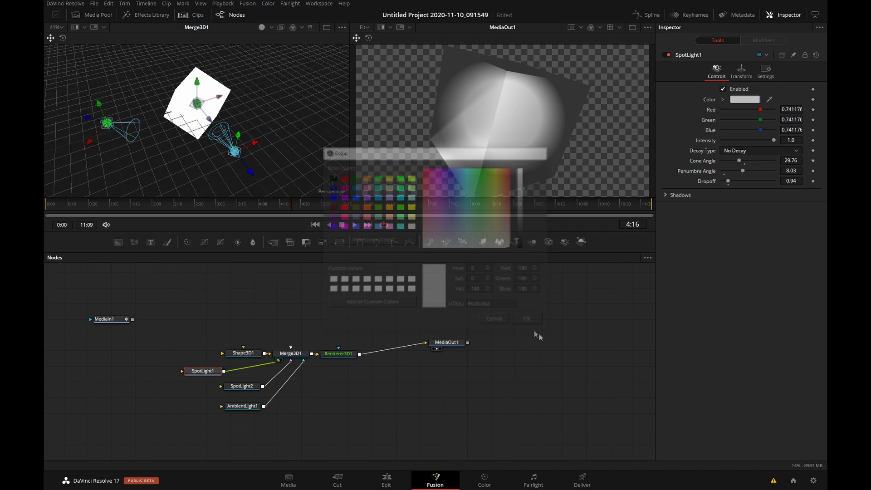
# Test-map the cat clip from MediaIn1 onto the cube, then move MediaIn1 up and unlink it.
pyautogui.moveTo(132, 319); pyautogui.dragTo(222, 353)
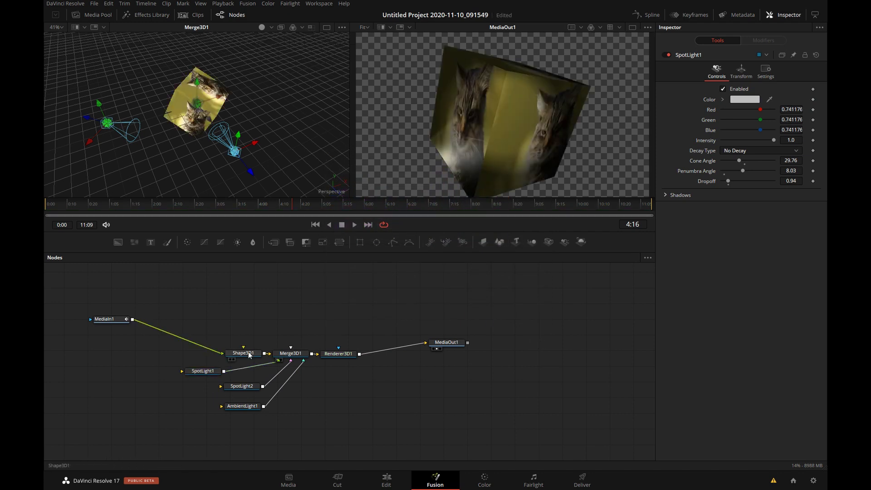
pyautogui.moveTo(127, 322); pyautogui.dragTo(164, 314)
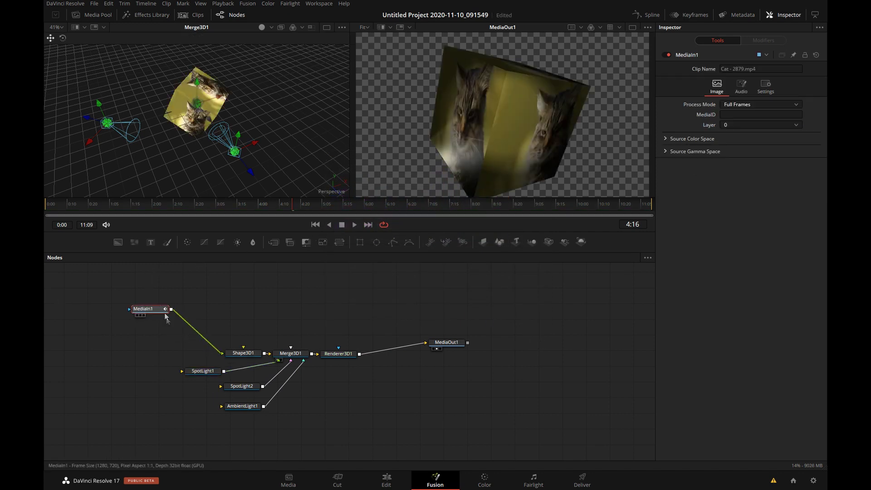
pyautogui.click(243, 353)
pyautogui.moveTo(740, 165); pyautogui.dragTo(745, 165)
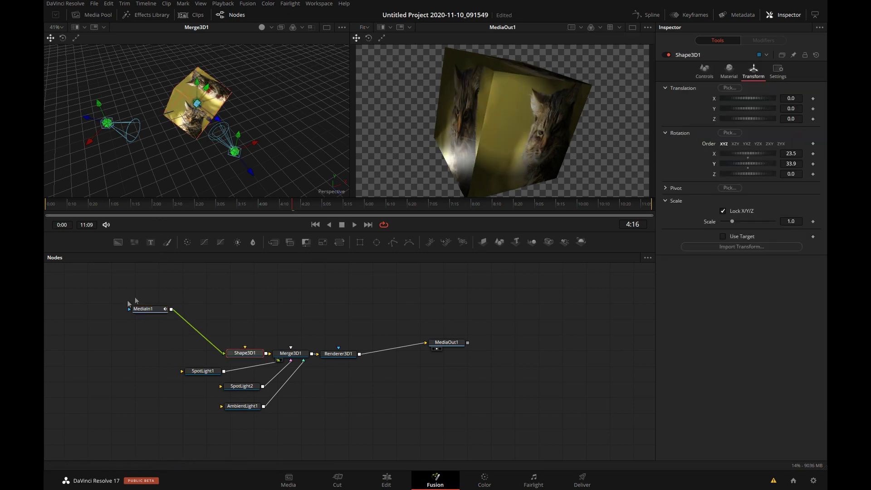
pyautogui.moveTo(147, 312); pyautogui.dragTo(131, 310)
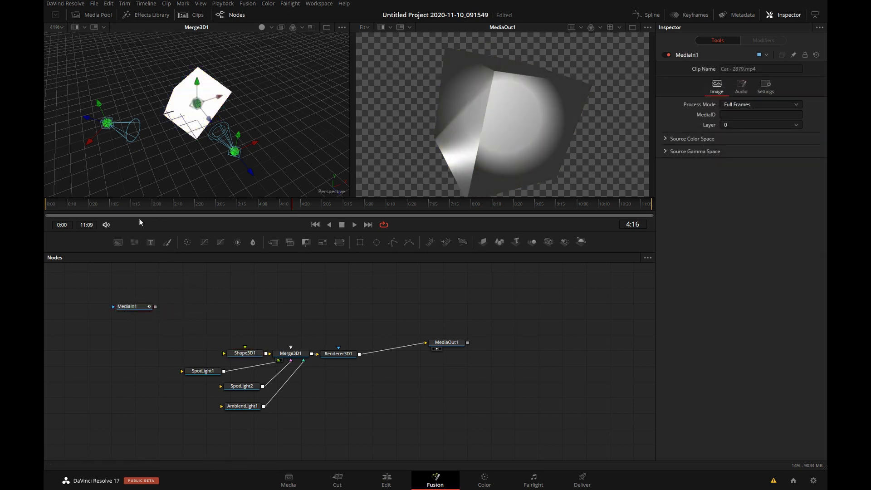
# Add a Blinn1 material node and place it above the 3D chain.
pyautogui.hotkey('shift', 'space')
pyautogui.write('amb')
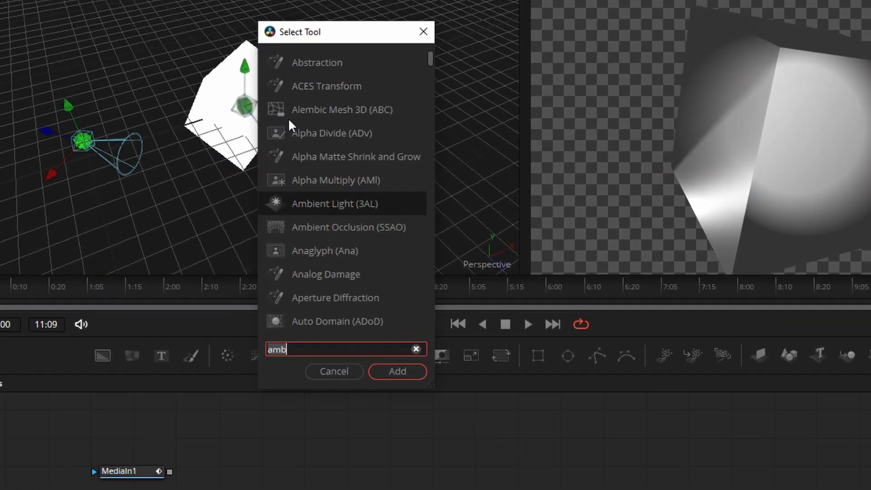
pyautogui.press('BackSpace')
pyautogui.press('BackSpace')
pyautogui.press('BackSpace')
pyautogui.write('bli')
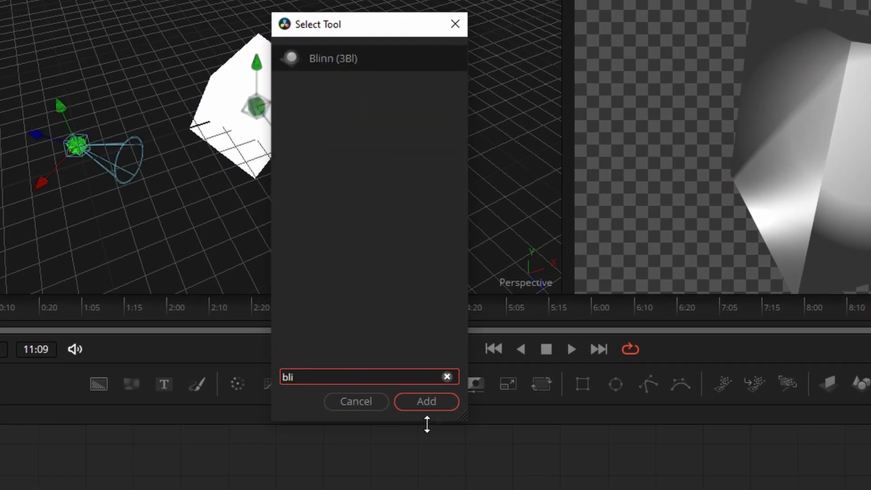
pyautogui.press('Return')
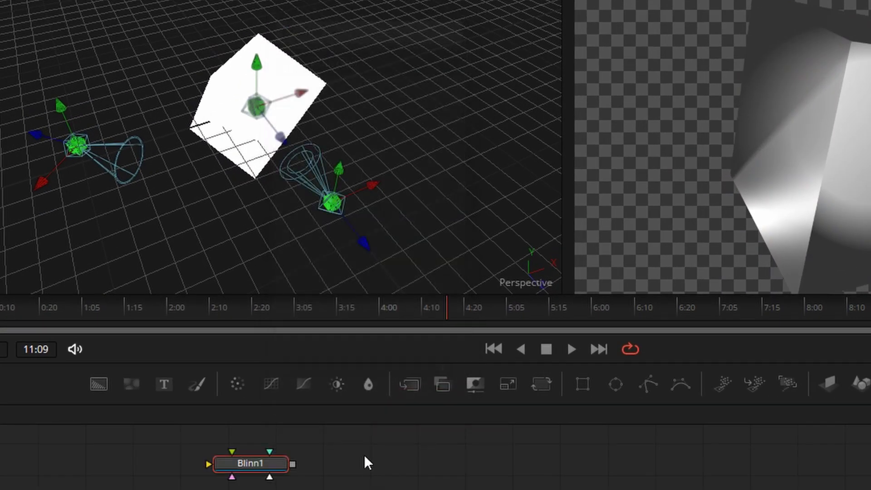
pyautogui.moveTo(255, 472); pyautogui.dragTo(311, 489)
# Add FastNoise1 feeding a BumpMap1 node, and view FastNoise1's cloudy noise in the left viewer.
pyautogui.hotkey('shift', 'space')
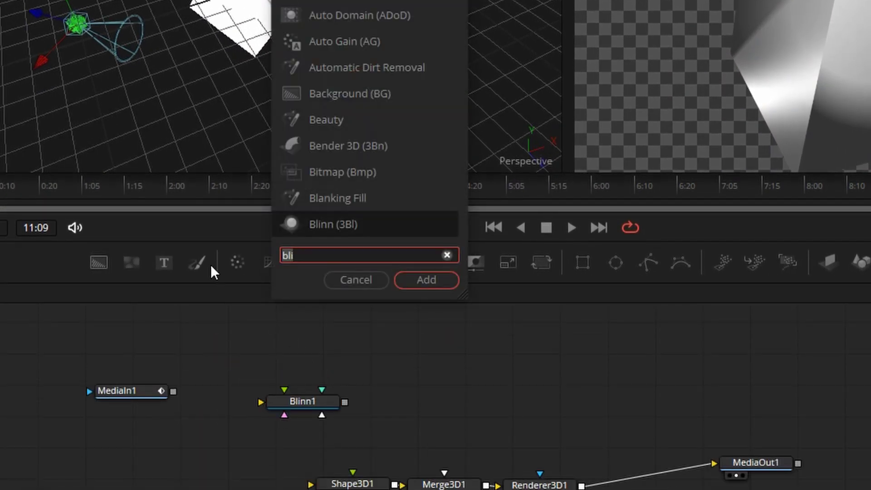
pyautogui.write('noise')
pyautogui.click(417, 280)
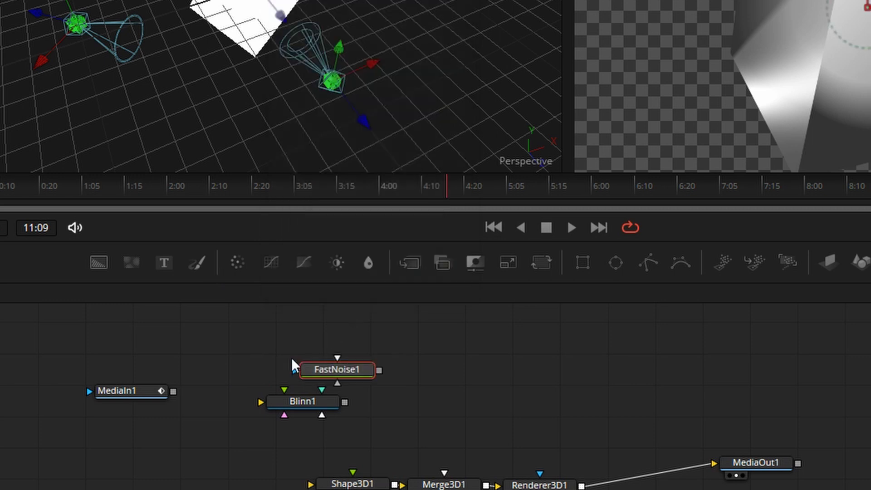
pyautogui.hotkey('shift', 'space')
pyautogui.write('bu')
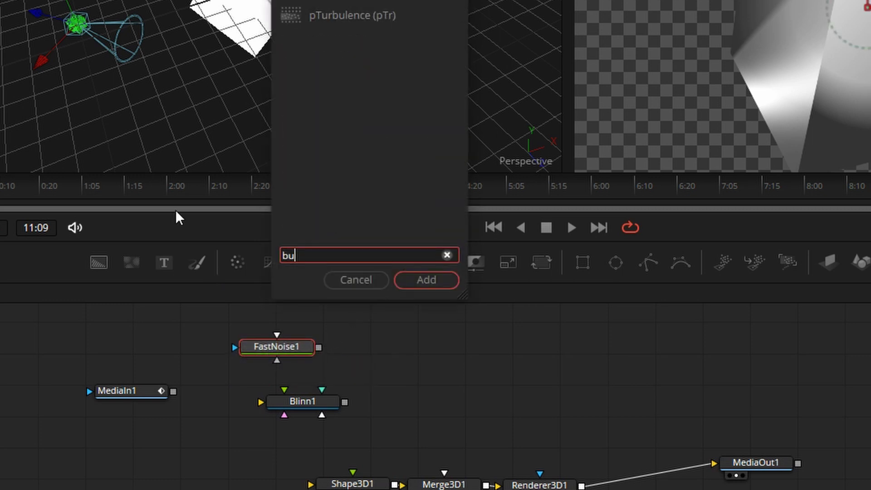
pyautogui.write('mp')
pyautogui.click(426, 279)
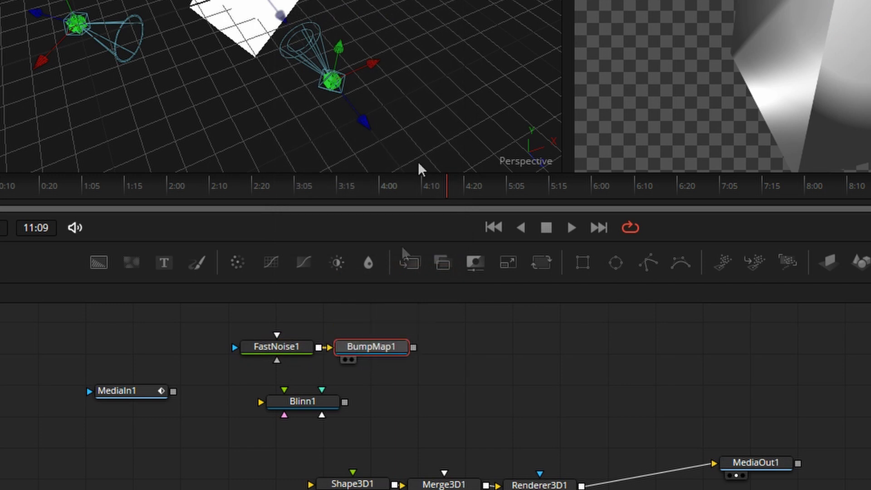
pyautogui.press('1')
pyautogui.moveTo(299, 345); pyautogui.dragTo(263, 351)
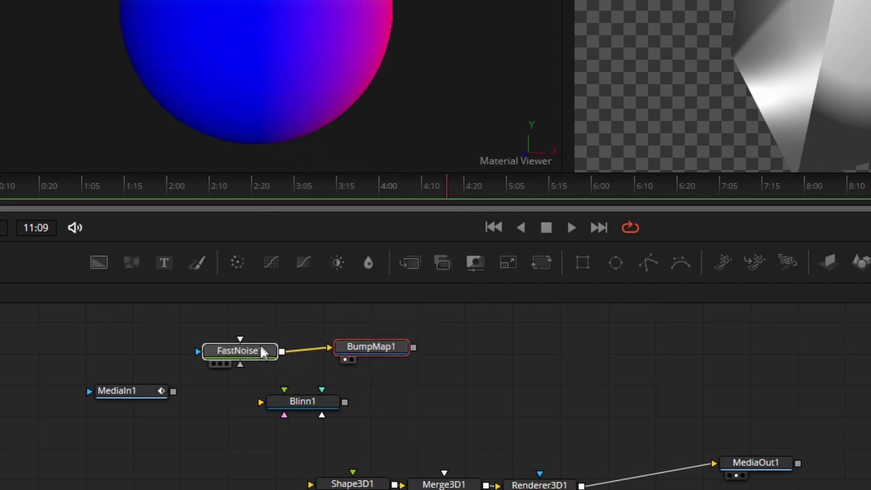
pyautogui.press('1')
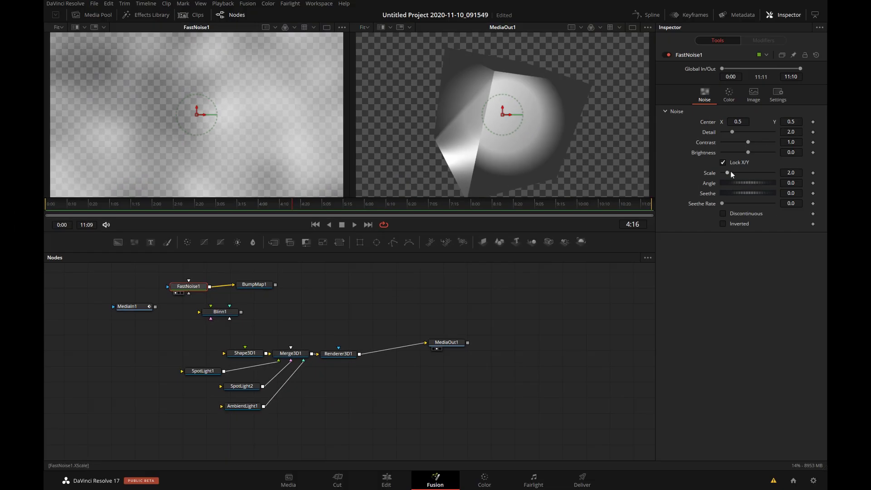
# Set FastNoise1 to Scale 20, Contrast 3.48 and Detail 5.2, previewing BumpMap1 in the viewer.
pyautogui.moveTo(730, 173); pyautogui.dragTo(783, 173)
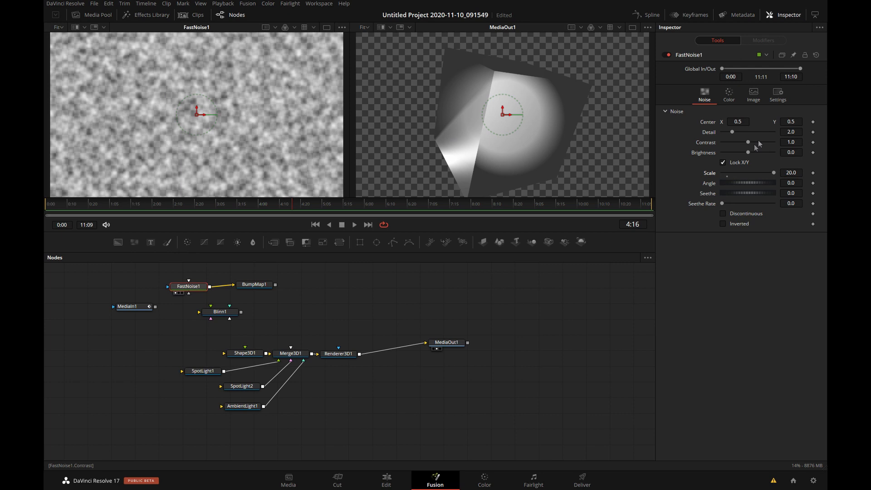
pyautogui.moveTo(750, 144); pyautogui.dragTo(764, 139)
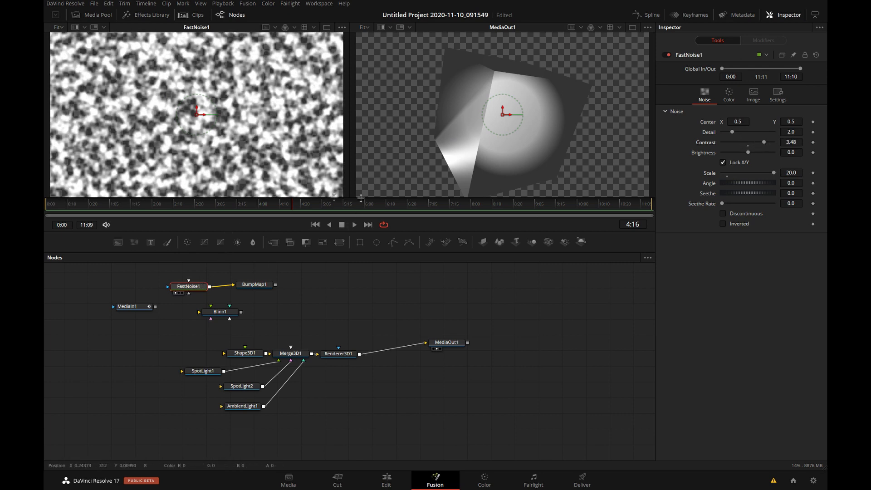
pyautogui.moveTo(254, 285); pyautogui.dragTo(323, 153)
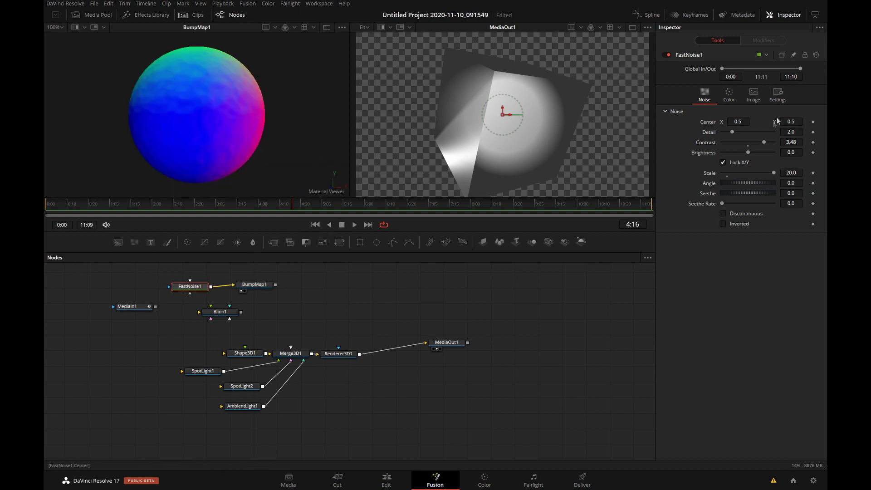
pyautogui.moveTo(736, 131); pyautogui.dragTo(753, 131)
# Wire BumpMap1 and the cat clip into Blinn1, and Blinn1 into Shape3D1's material input.
pyautogui.moveTo(274, 285); pyautogui.dragTo(231, 319)
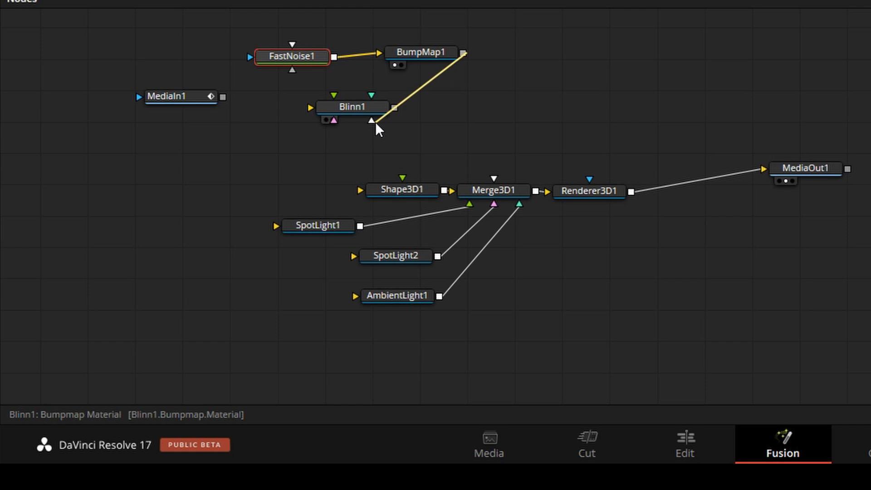
pyautogui.moveTo(374, 122)
pyautogui.mouseDown()
pyautogui.moveTo(373, 101)
pyautogui.moveTo(314, 113)
pyautogui.moveTo(391, 117)
pyautogui.moveTo(372, 122)
pyautogui.mouseUp()
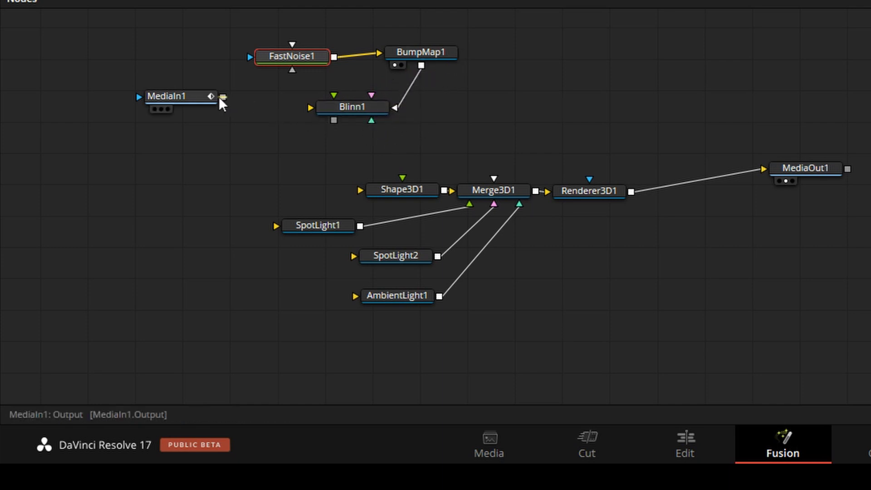
pyautogui.moveTo(222, 97); pyautogui.dragTo(308, 109)
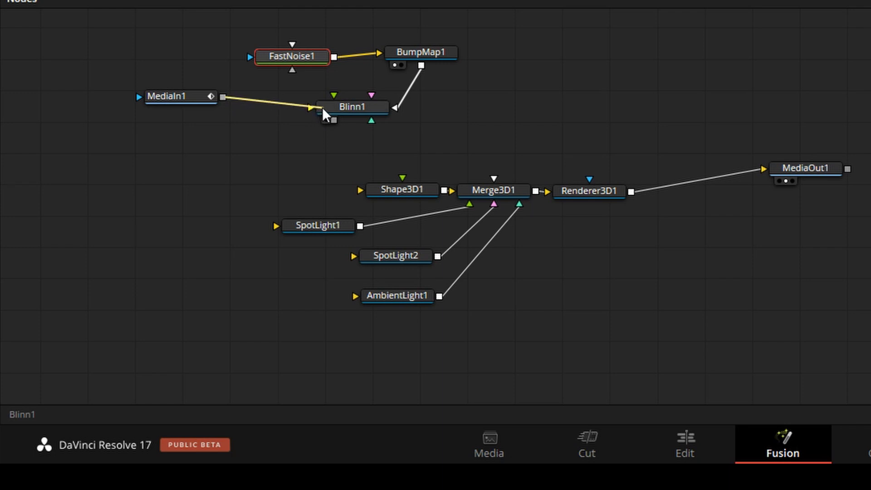
pyautogui.moveTo(334, 120); pyautogui.dragTo(393, 193)
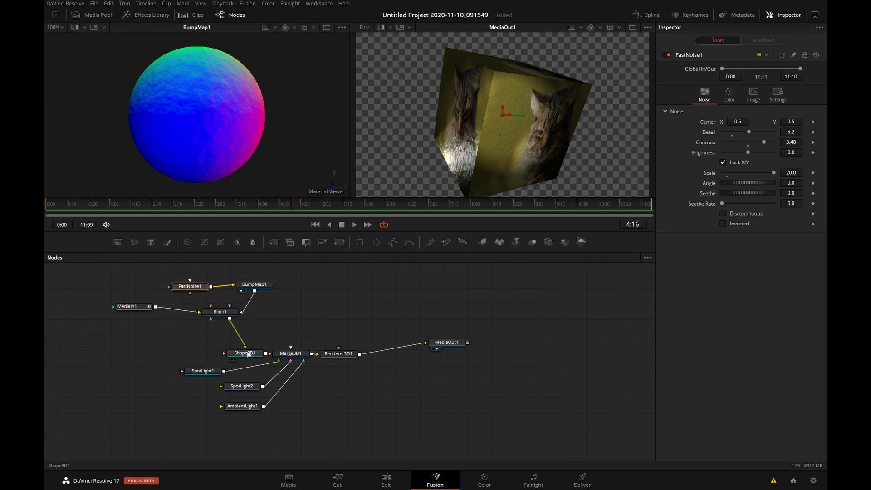
pyautogui.scroll(4, 475, 157)
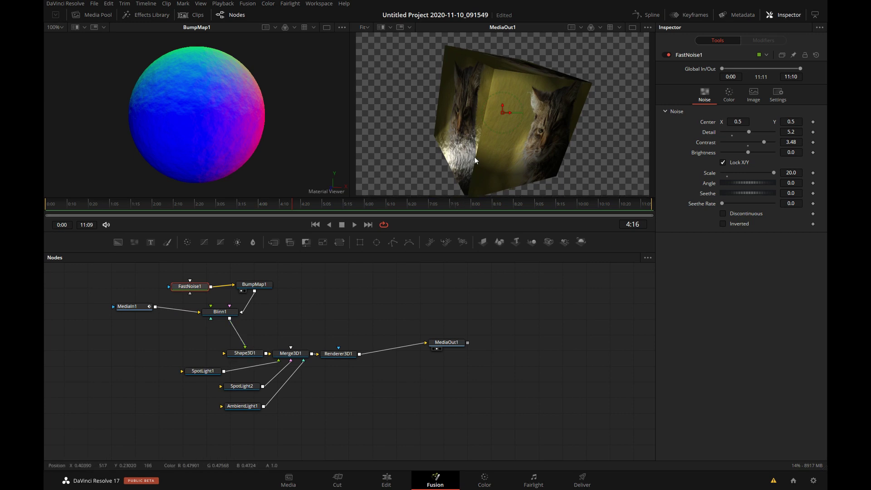
pyautogui.scroll(2, 577, 127)
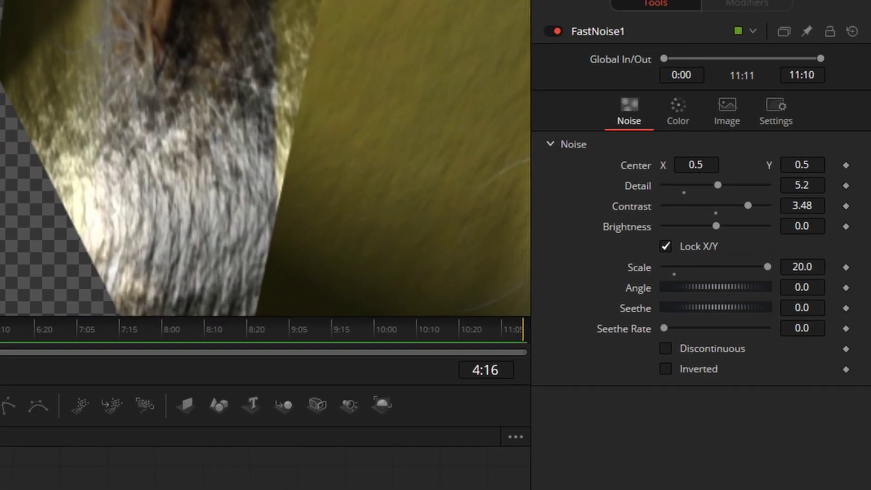
# Set FastNoise1 Detail to 4.02 and Contrast to 3.79, leaving bump Height Scale at 1.0.
pyautogui.moveTo(718, 185); pyautogui.dragTo(738, 210)
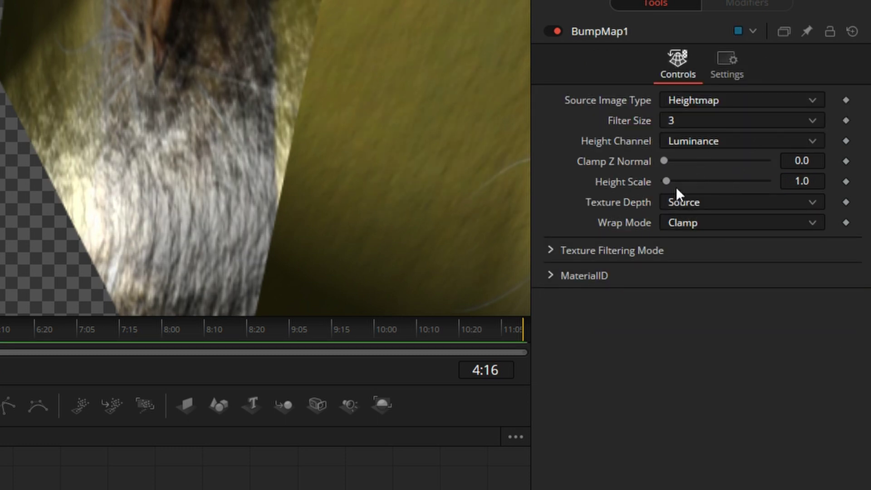
pyautogui.moveTo(675, 182)
pyautogui.mouseDown()
pyautogui.moveTo(683, 178)
pyautogui.moveTo(673, 181)
pyautogui.mouseUp()
pyautogui.moveTo(51, 284); pyautogui.dragTo(232, 145)
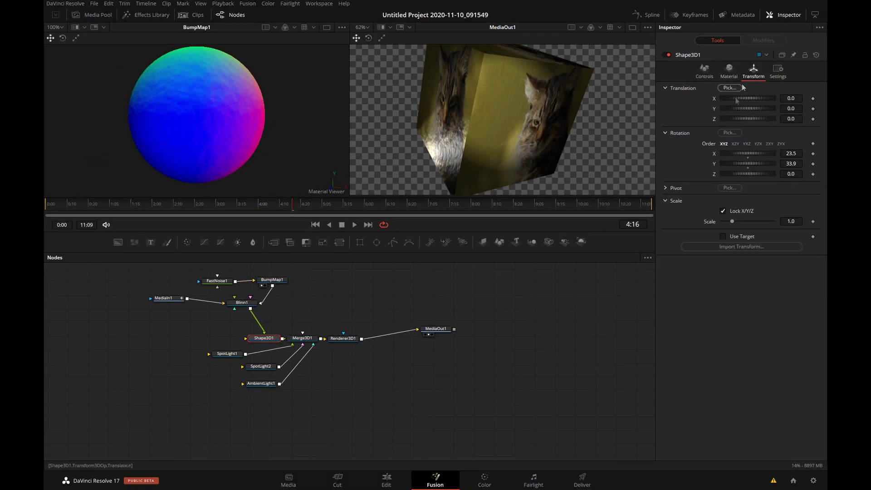
# Make room after Renderer3D1 and insert a Lens Reflections node there.
pyautogui.scroll(2, 485, 144)
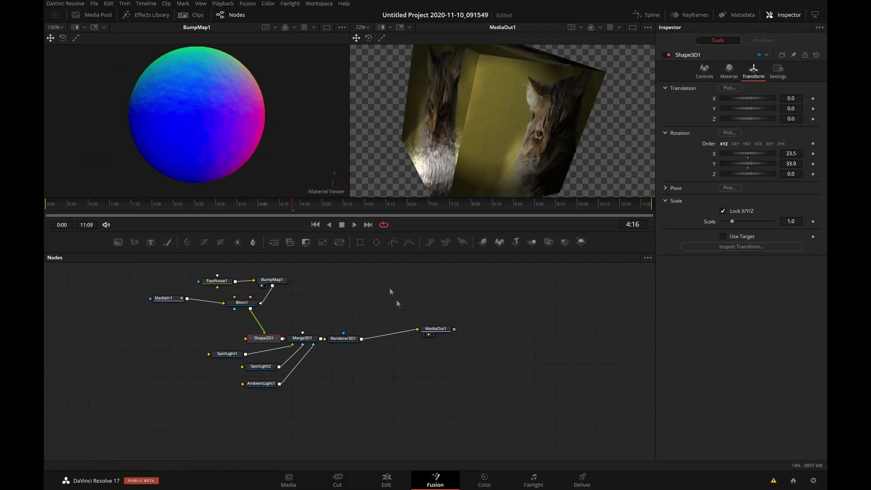
pyautogui.moveTo(436, 329); pyautogui.dragTo(475, 336)
pyautogui.moveTo(357, 339); pyautogui.dragTo(358, 341)
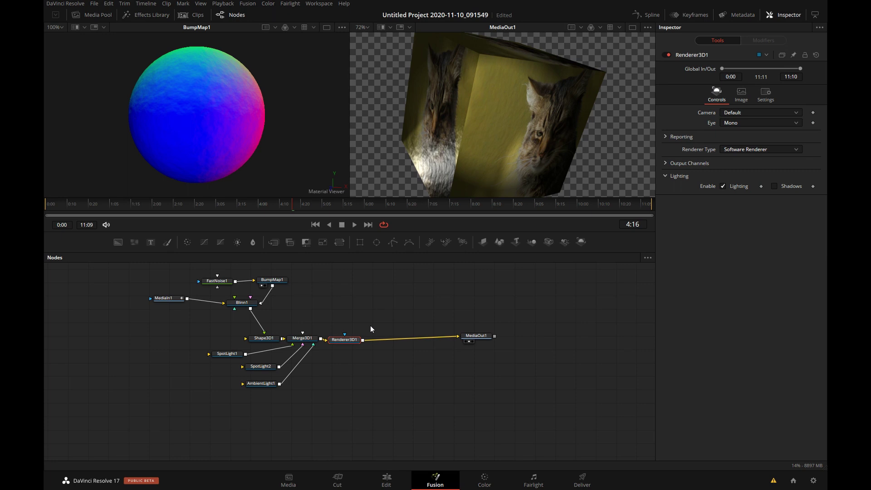
pyautogui.hotkey('shift', 'space')
pyautogui.write('lens')
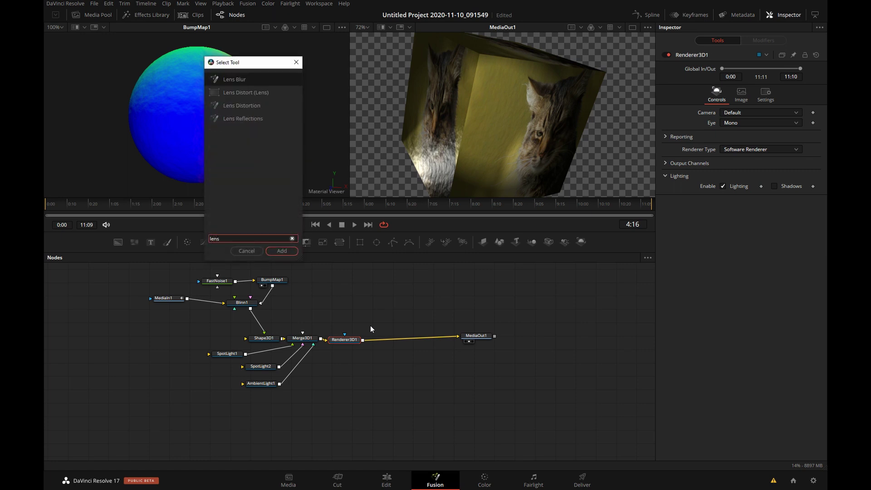
pyautogui.doubleClick(246, 119)
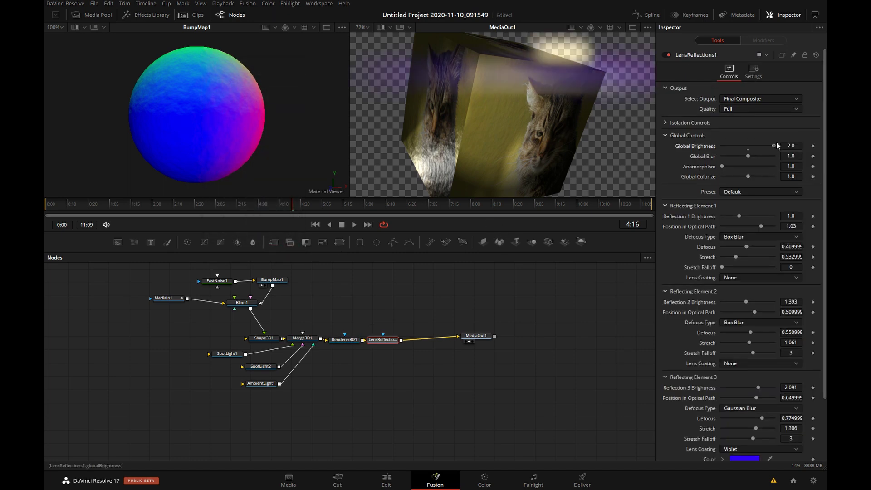
# Move the cube to Translation Z -0.623 with Rotation Y -31.3, then select all nodes.
pyautogui.click(271, 340)
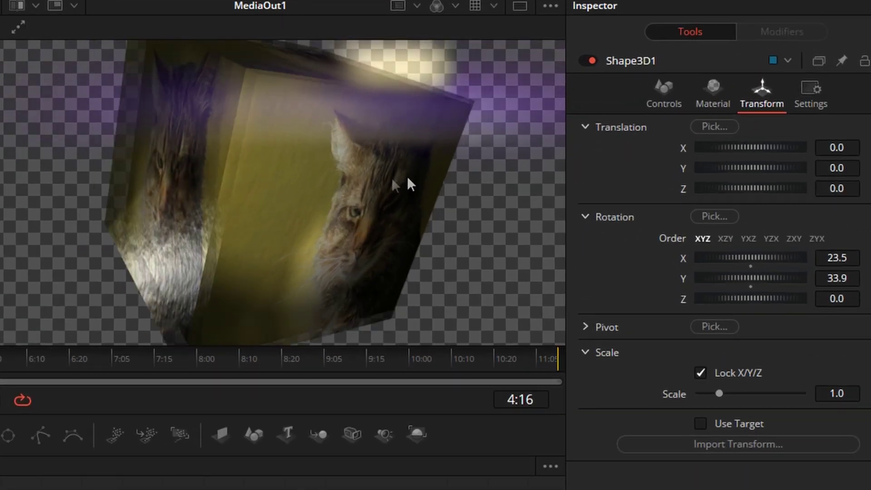
pyautogui.scroll(-3, 359, 185)
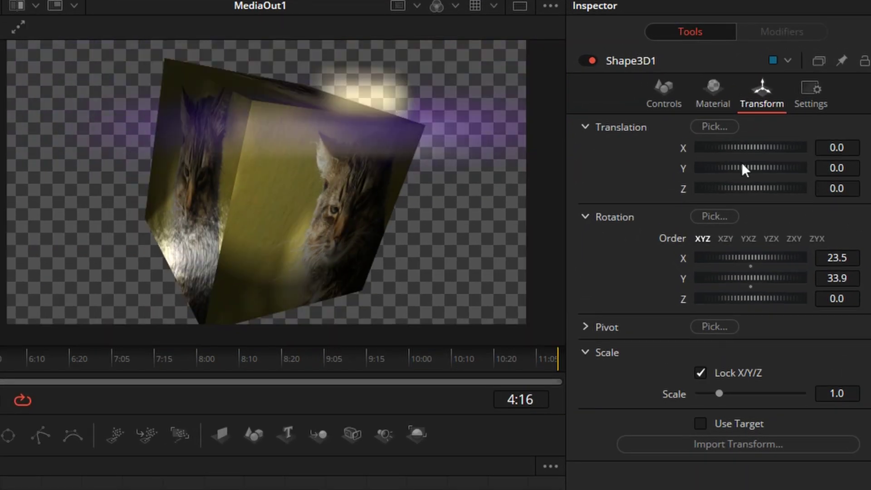
pyautogui.moveTo(745, 169); pyautogui.dragTo(744, 169)
pyautogui.moveTo(748, 189); pyautogui.dragTo(737, 188)
pyautogui.moveTo(751, 278); pyautogui.dragTo(732, 286)
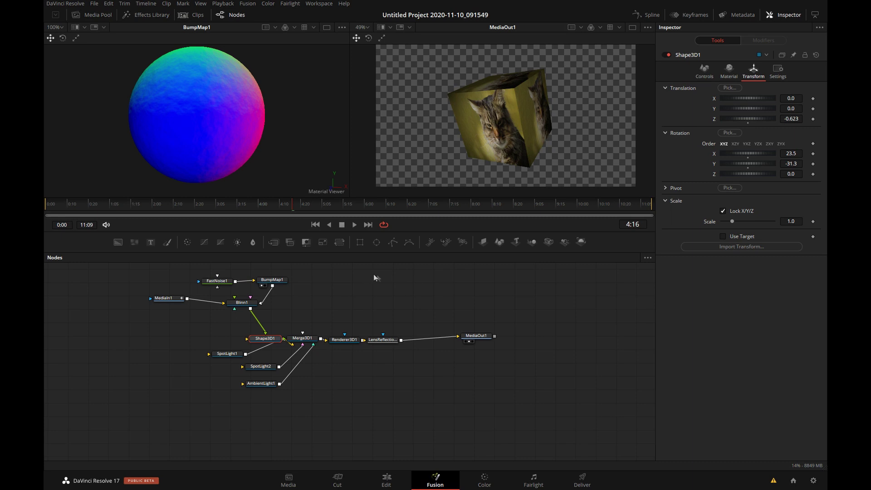
pyautogui.moveTo(426, 273); pyautogui.dragTo(199, 390)
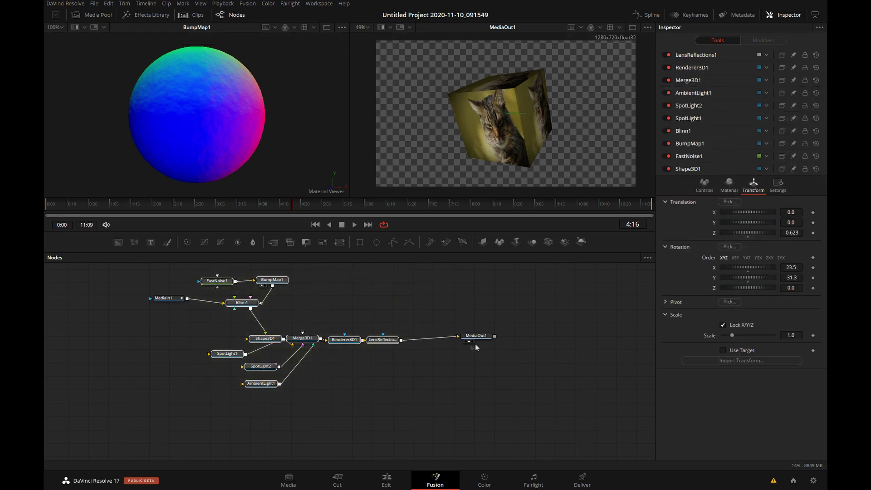
# Create a macro from the selected nodes and name it Cube.
pyautogui.rightClick(248, 305)
pyautogui.moveTo(286, 356)
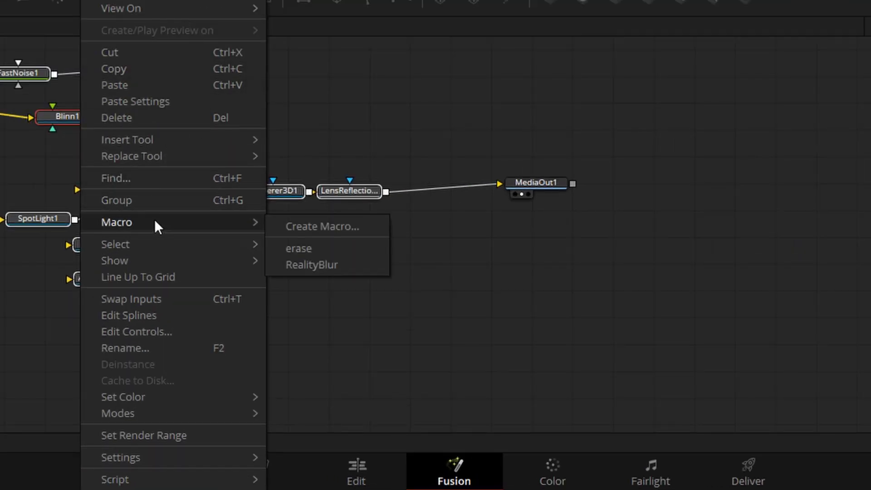
pyautogui.click(288, 227)
pyautogui.doubleClick(316, 40)
pyautogui.write('Cube')
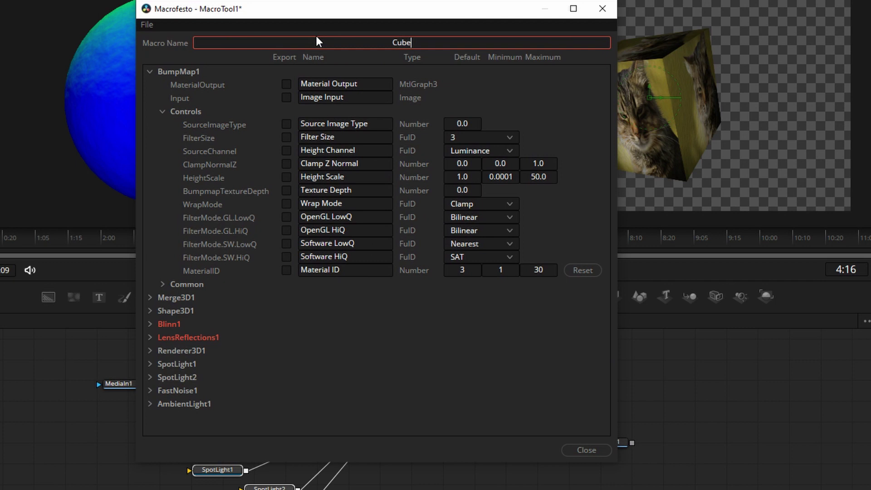
# Expose Shape3D1's Translate and Rotate X, Y and Z inputs in the macro.
pyautogui.click(149, 71)
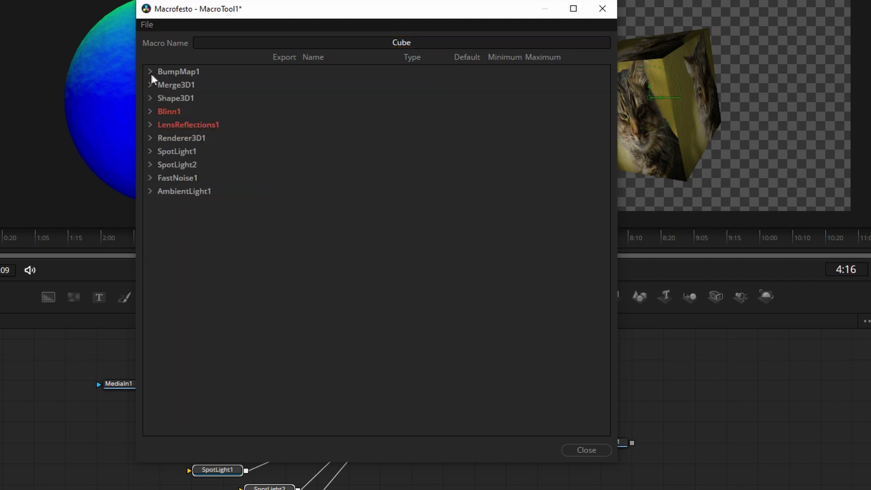
pyautogui.click(150, 97)
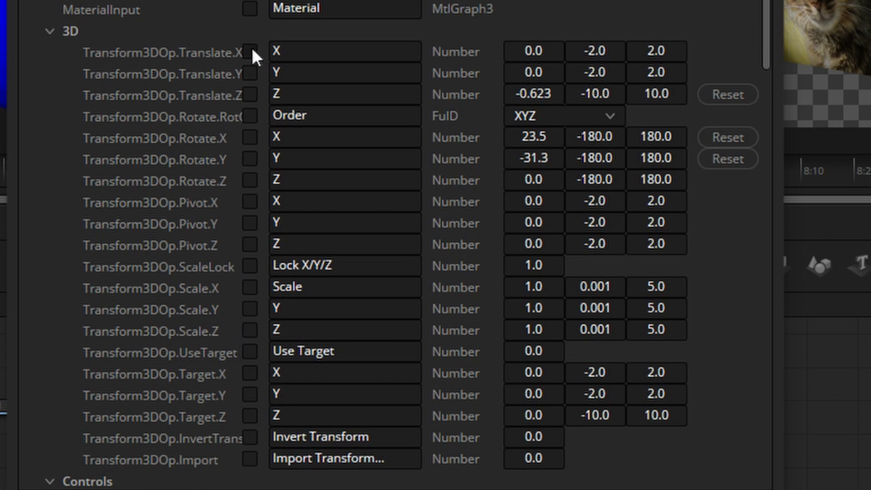
pyautogui.click(251, 51)
pyautogui.click(251, 73)
pyautogui.click(251, 94)
pyautogui.click(251, 159)
pyautogui.click(250, 181)
pyautogui.click(341, 51)
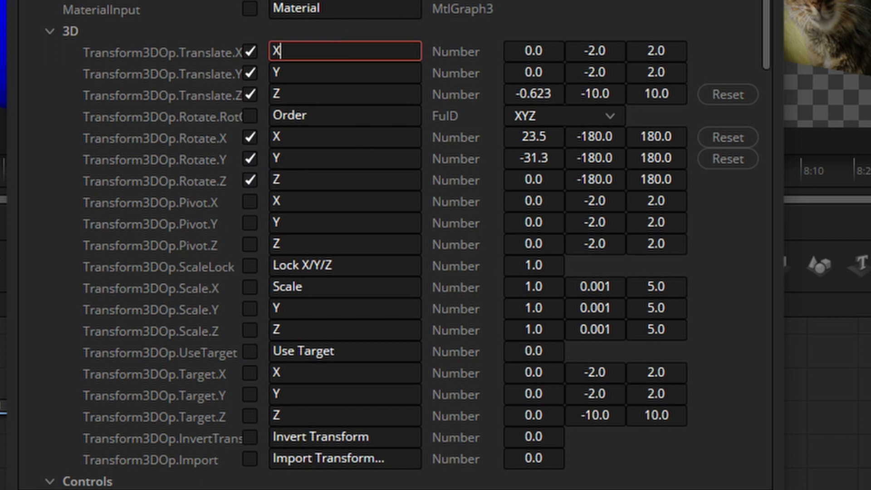
# Rename the translate inputs to X Move, Y Move and Z Move.
pyautogui.write('Move')
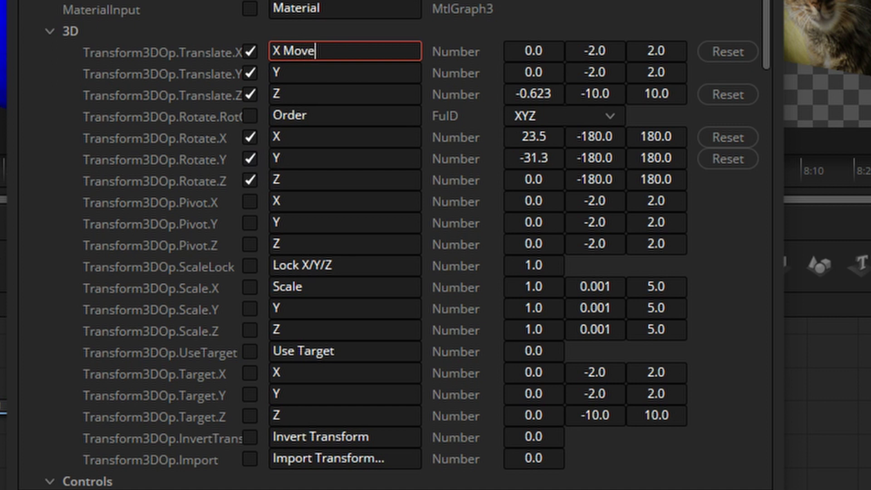
pyautogui.doubleClick(298, 51)
pyautogui.hotkey('ctrl', 'c')
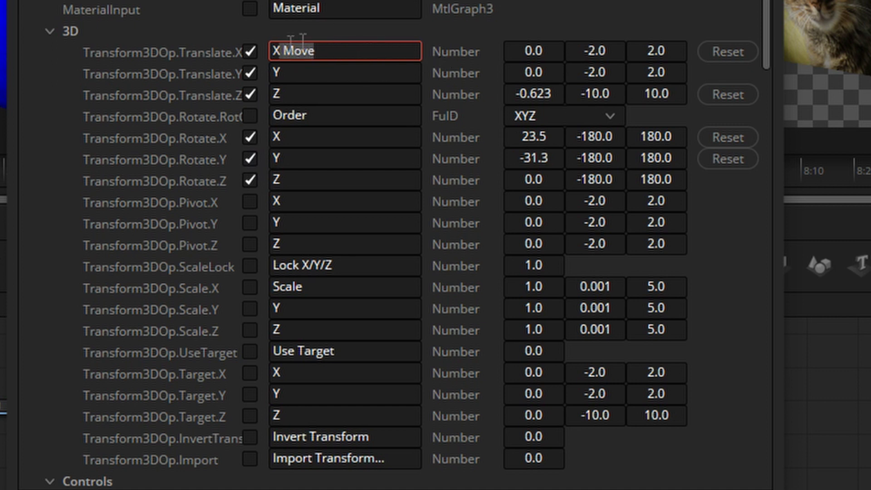
pyautogui.click(307, 73)
pyautogui.hotkey('ctrl', 'v')
pyautogui.click(317, 94)
pyautogui.hotkey('ctrl', 'v')
# Rename the rotate inputs to X Rotate, Y Rotate and Z Rotate.
pyautogui.click(317, 136)
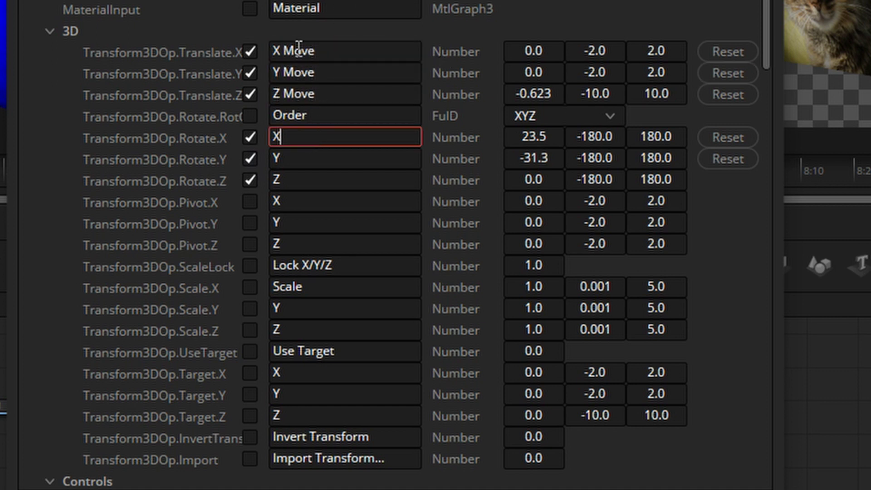
pyautogui.write('Rotate')
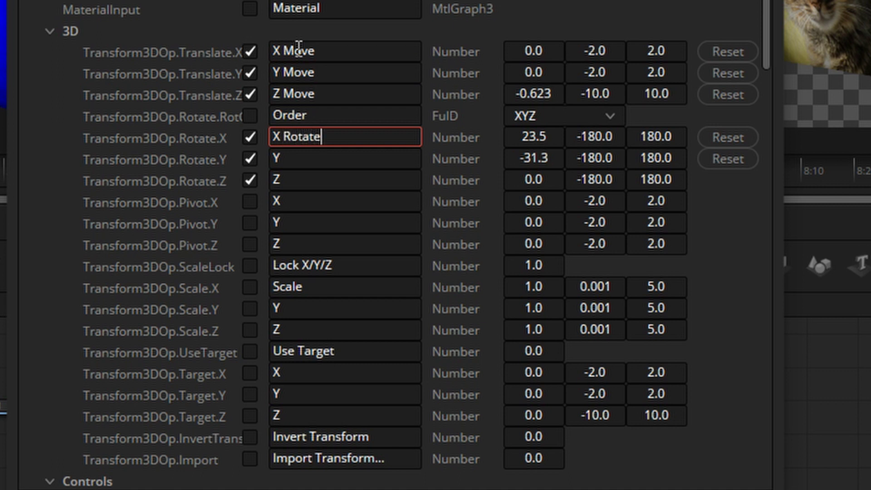
pyautogui.moveTo(281, 136); pyautogui.dragTo(394, 136)
pyautogui.hotkey('ctrl', 'c')
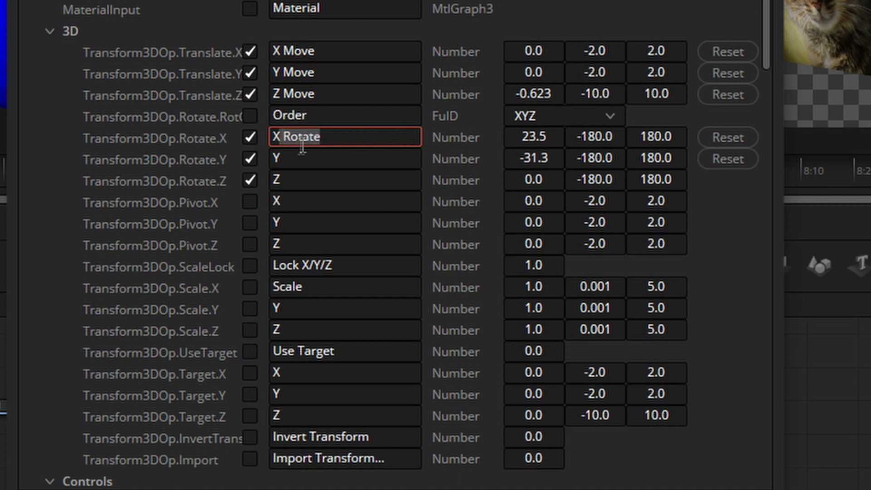
pyautogui.click(302, 158)
pyautogui.hotkey('ctrl', 'v')
pyautogui.click(315, 182)
pyautogui.hotkey('ctrl', 'v')
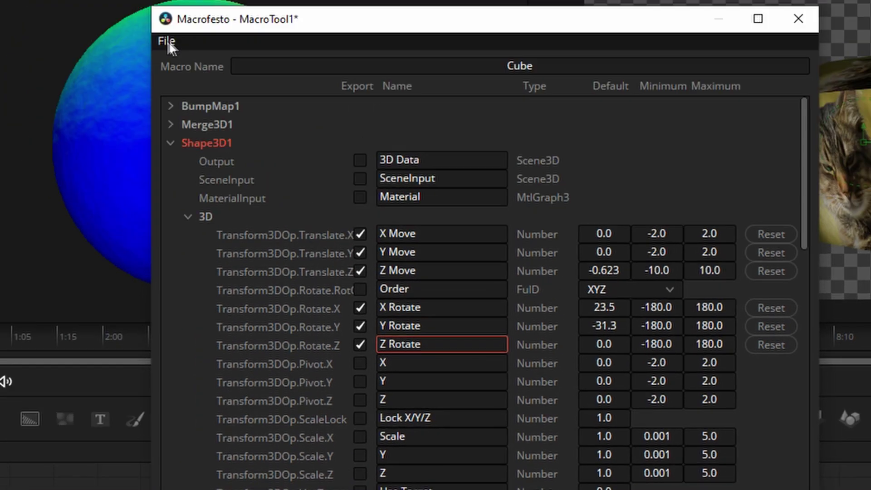
# Save the macro as Cube.setting in Templates\Edit\Effects, overwriting the existing file.
pyautogui.click(226, 132)
pyautogui.click(282, 195)
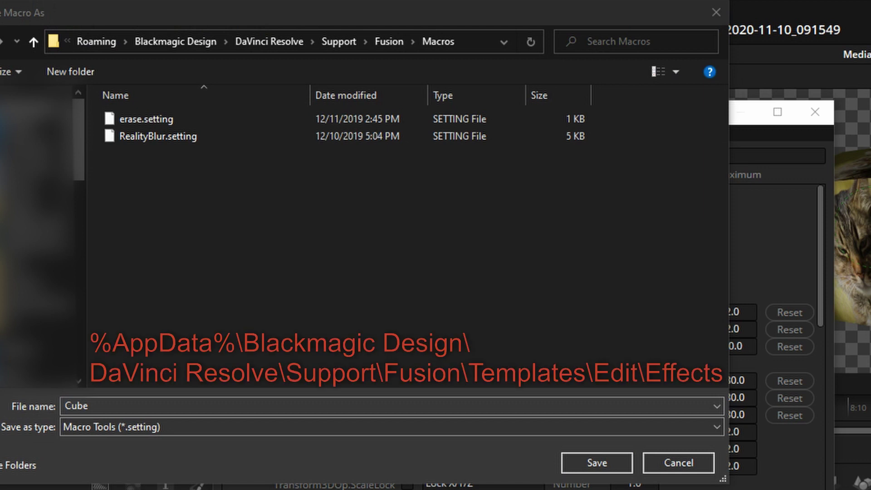
pyautogui.click(475, 44)
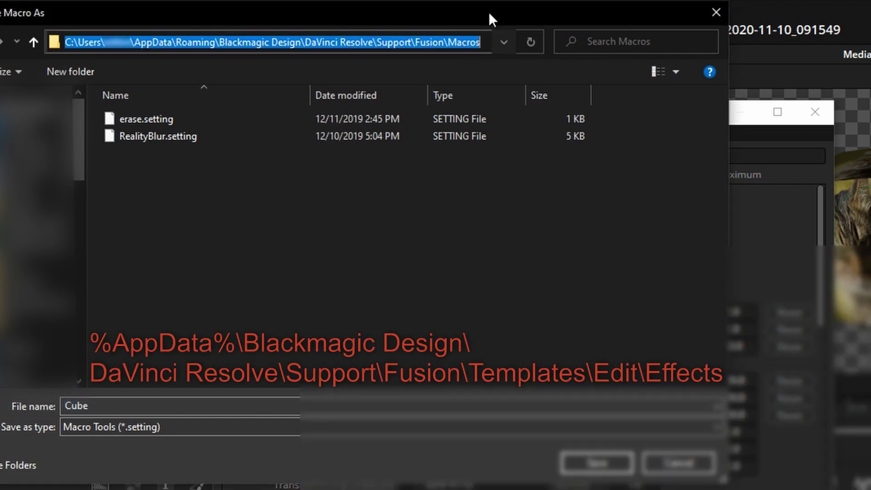
pyautogui.press('BackSpace')
pyautogui.hotkey('ctrl', 'v')
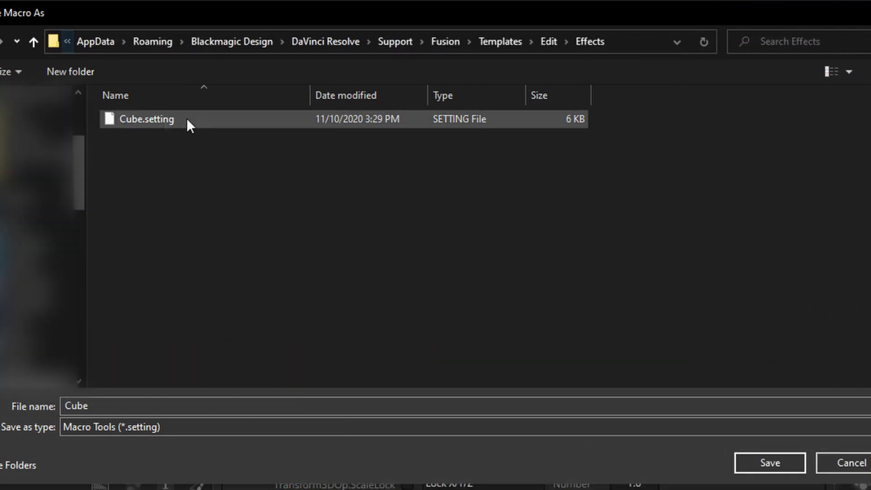
pyautogui.click(127, 119)
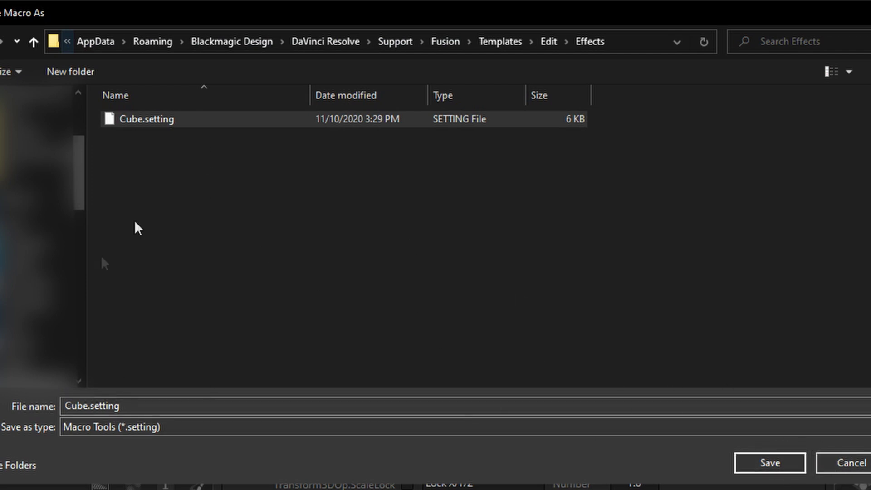
pyautogui.click(770, 462)
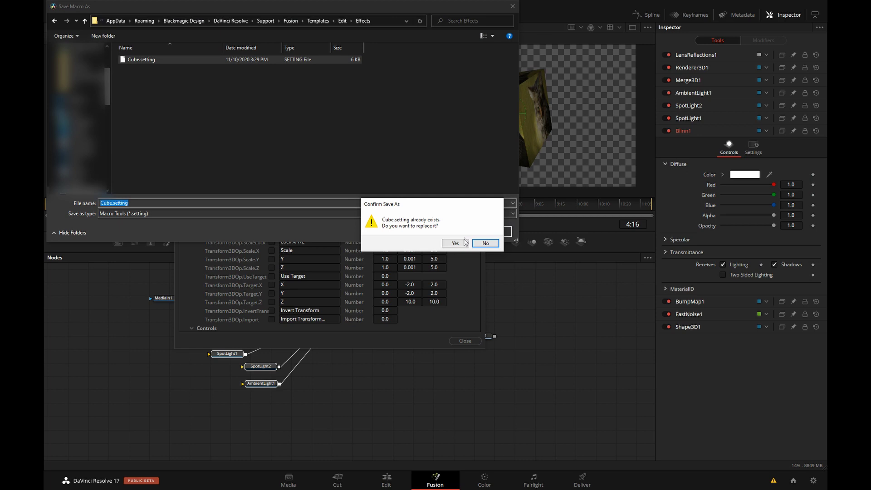
pyautogui.click(465, 242)
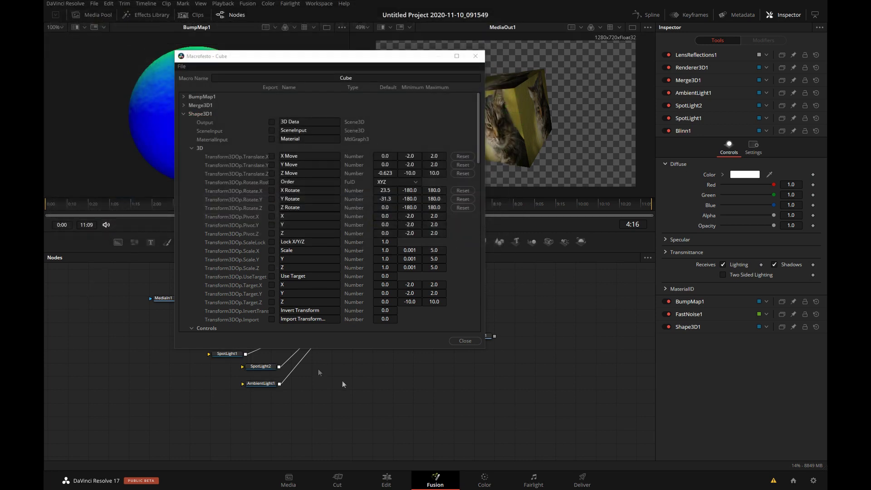
# On the Edit page, close the macro editor and replace the cat clip with Cat - 2879.mp4 on V1.
pyautogui.click(391, 484)
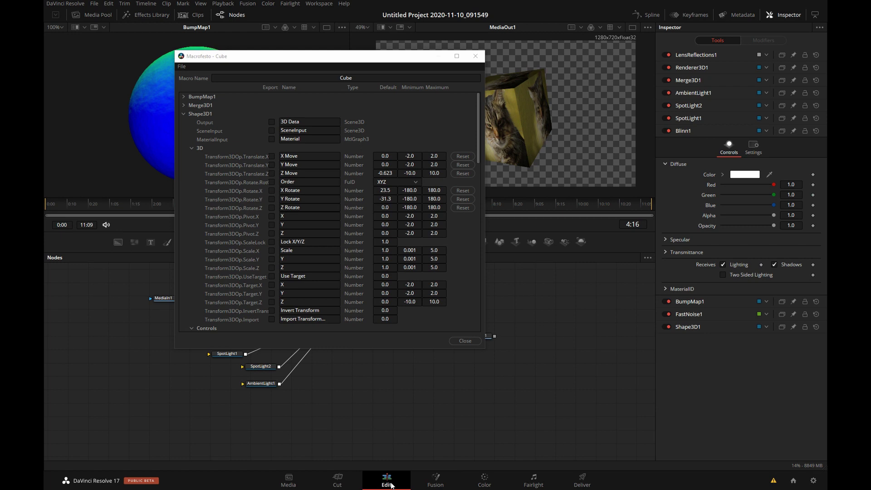
pyautogui.click(476, 56)
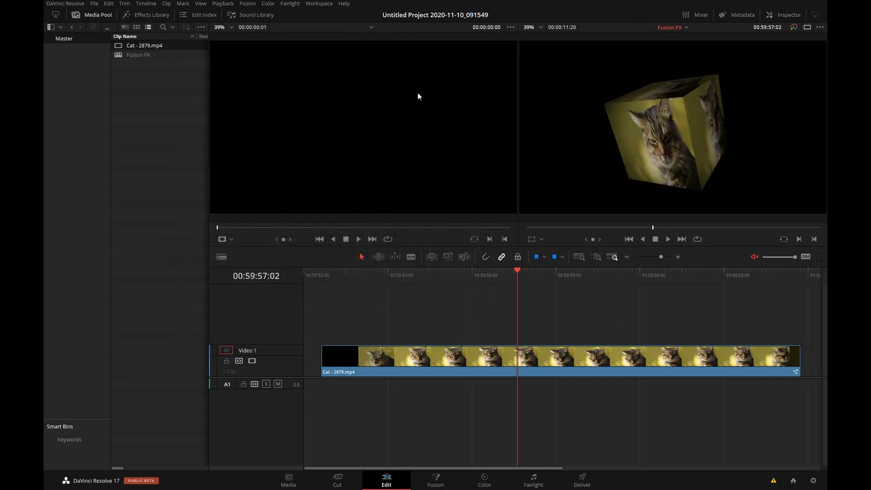
pyautogui.moveTo(603, 315); pyautogui.dragTo(306, 424)
pyautogui.press('Delete')
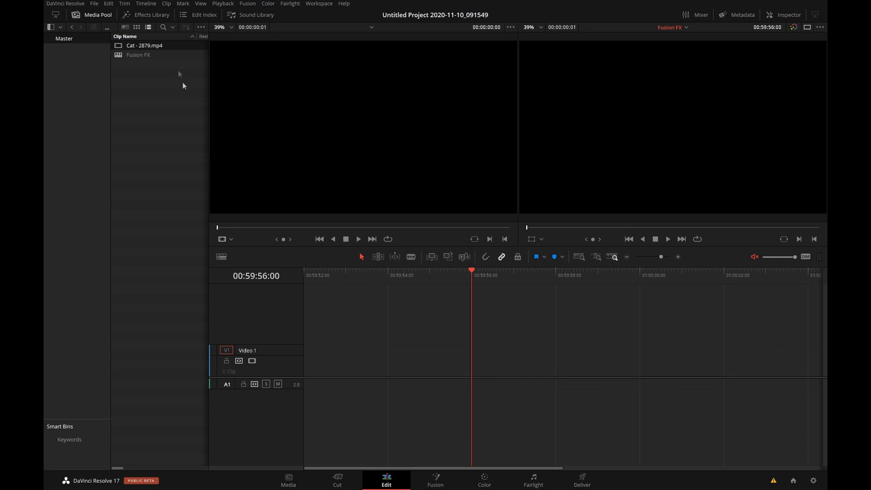
pyautogui.moveTo(144, 45); pyautogui.dragTo(358, 347)
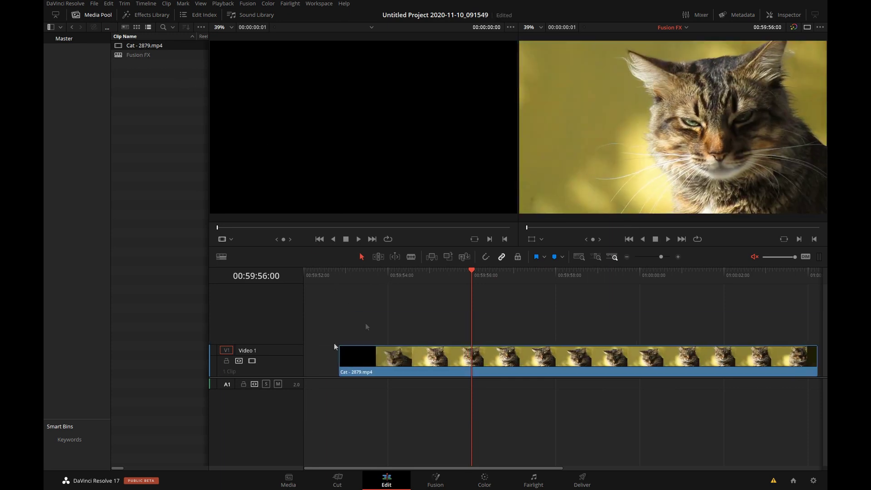
pyautogui.press('space')
# Apply the Cube effect to the cat clip, rotate the cube around Y, and set Zoom to 1.900.
pyautogui.click(145, 15)
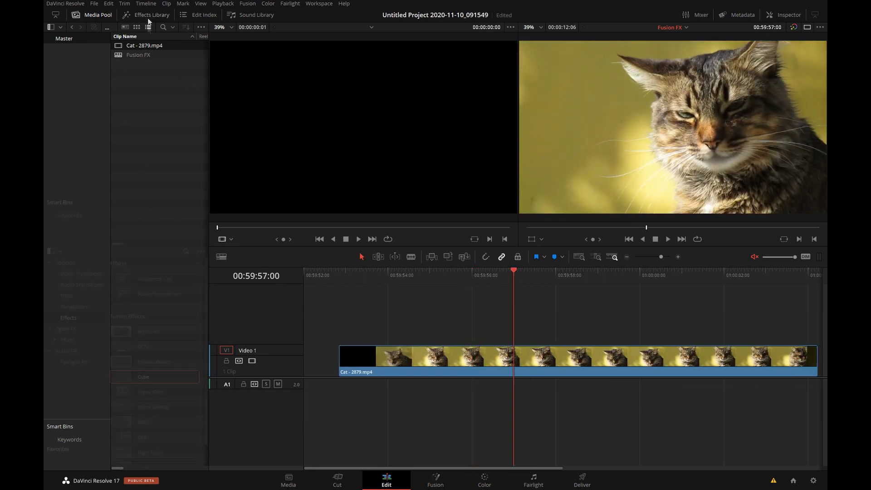
pyautogui.moveTo(121, 377); pyautogui.dragTo(491, 353)
pyautogui.click(784, 14)
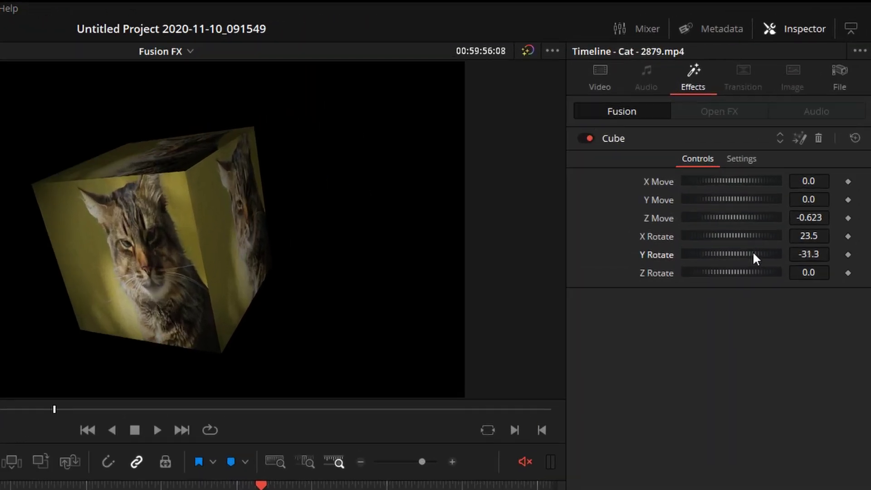
pyautogui.moveTo(757, 203); pyautogui.dragTo(739, 205)
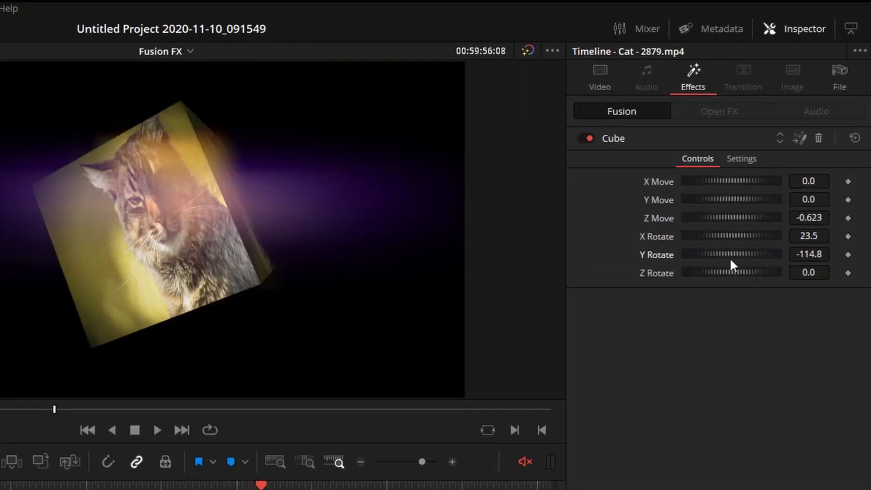
pyautogui.moveTo(731, 258); pyautogui.dragTo(660, 277)
pyautogui.click(600, 78)
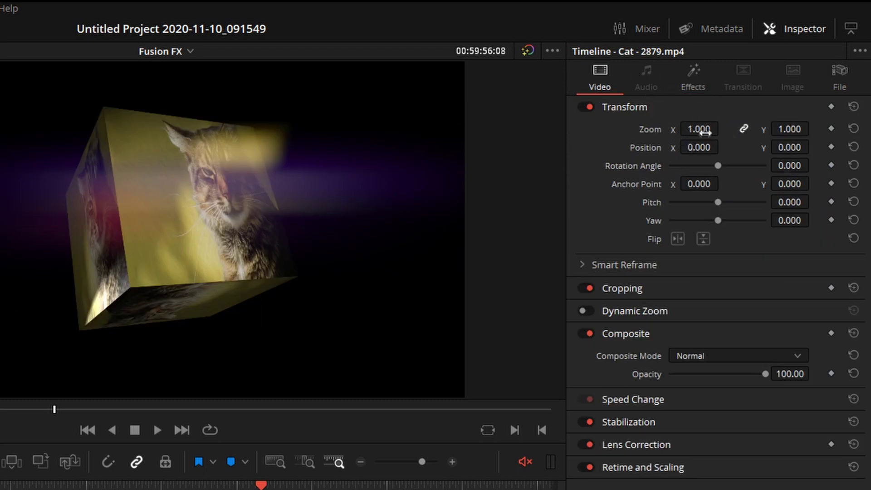
pyautogui.moveTo(713, 129); pyautogui.dragTo(800, 129)
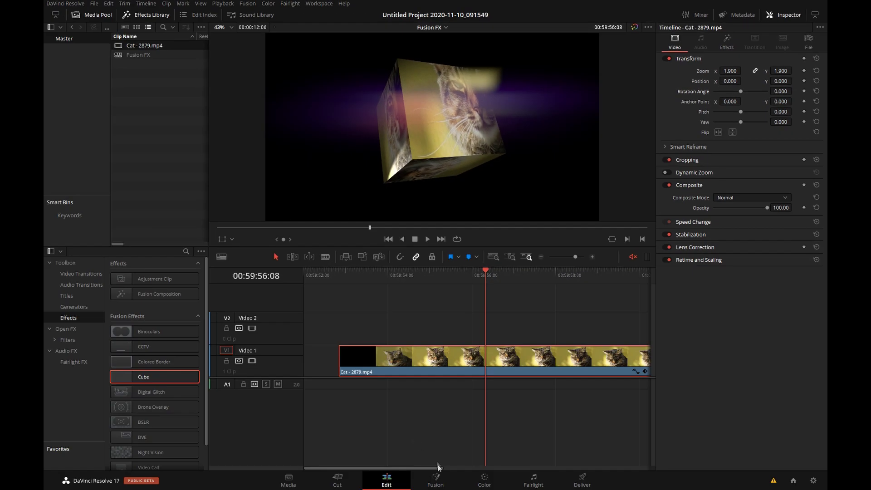
# View the clip's composition on the Fusion page, then return to the Edit page.
pyautogui.click(436, 482)
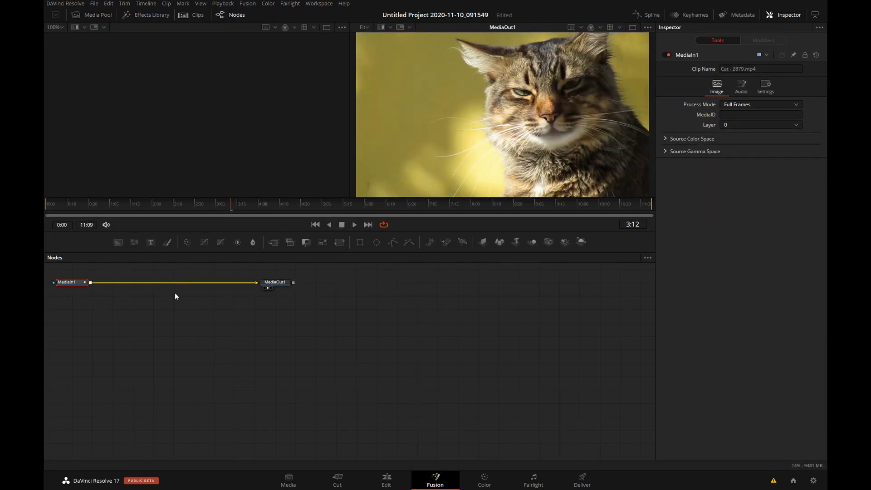
pyautogui.click(389, 482)
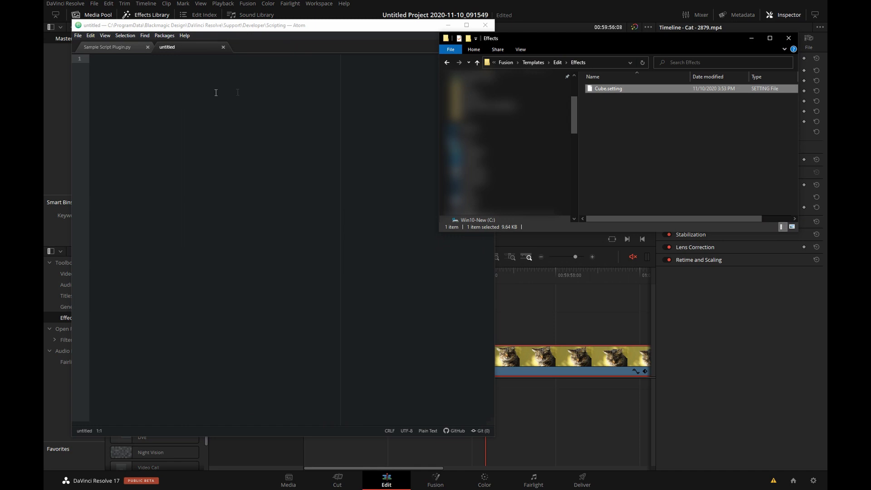
# Open Cube.setting in Atom and change MacroOperator on line 3 to GroupOperator.
pyautogui.moveTo(593, 91); pyautogui.dragTo(249, 129)
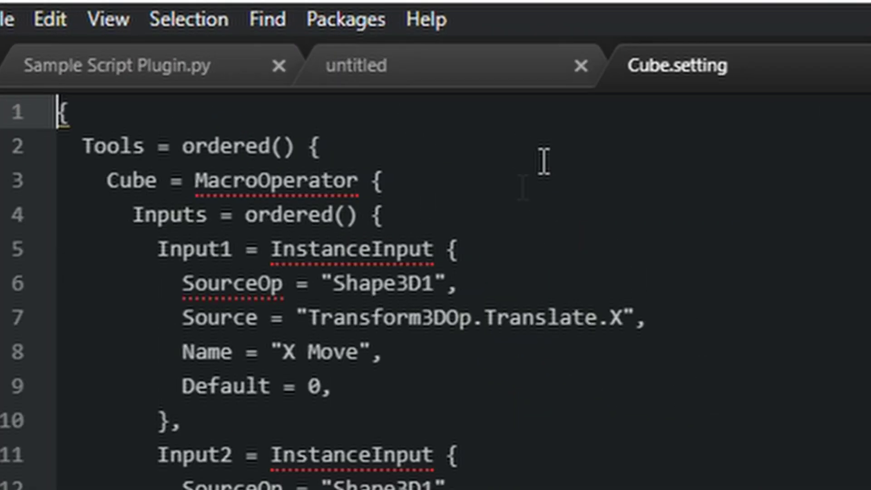
pyautogui.moveTo(195, 182); pyautogui.dragTo(255, 181)
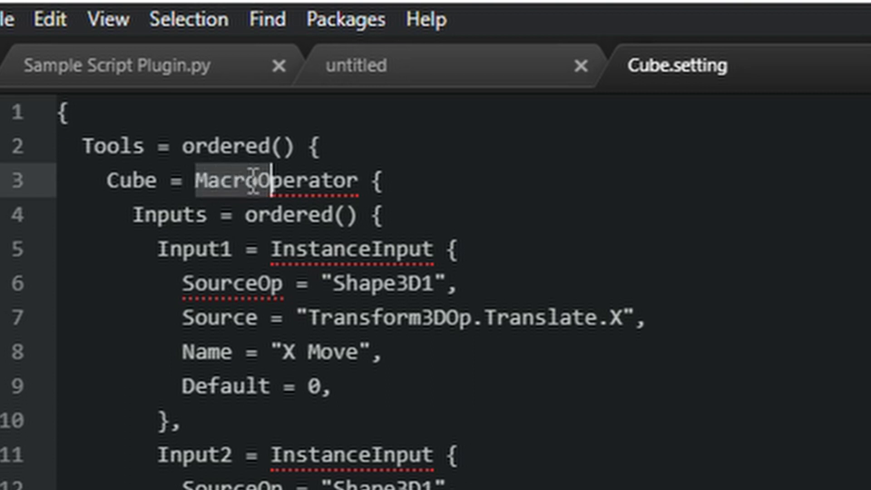
pyautogui.write('Group')
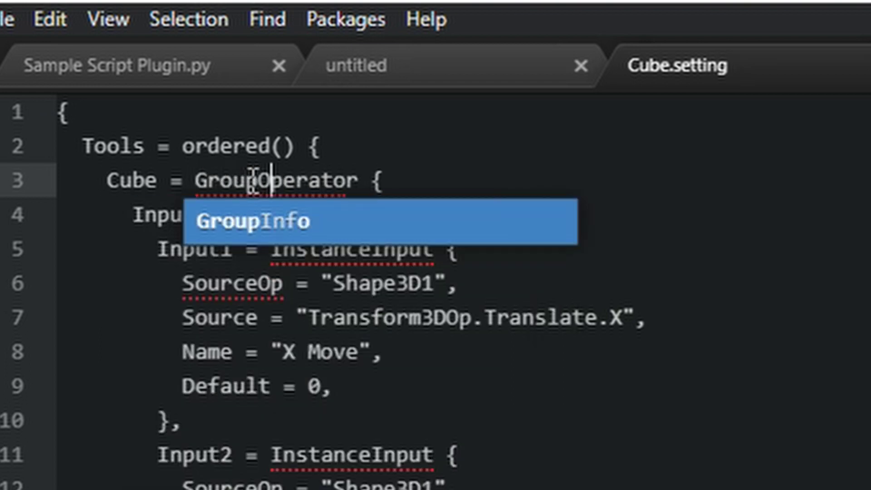
pyautogui.press('Escape')
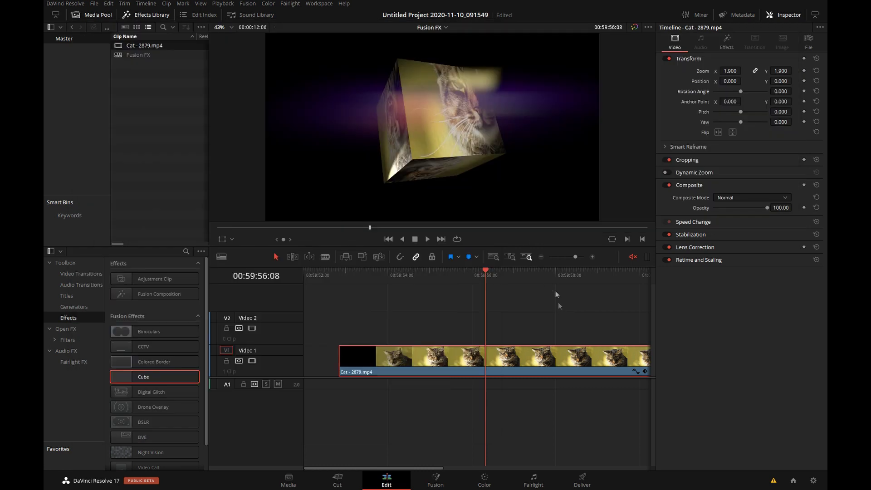
# Add the Cube effect to the Fusion node graph and ungroup it into its individual nodes.
pyautogui.click(428, 476)
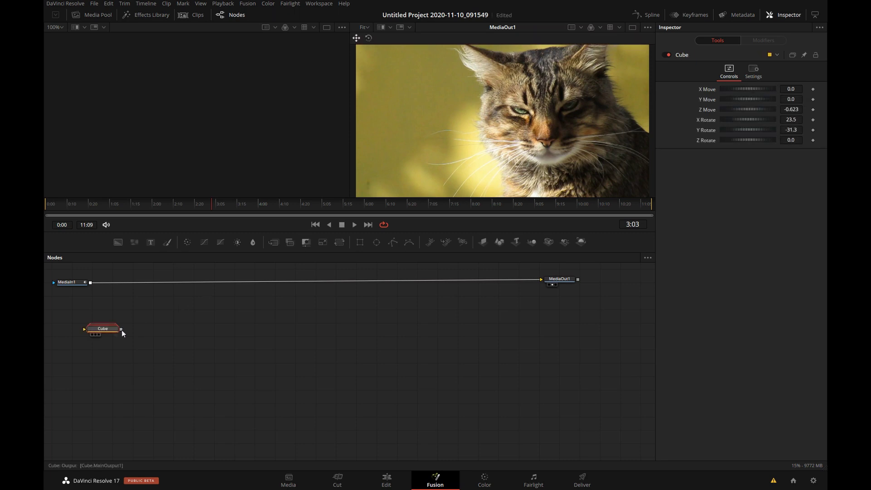
pyautogui.moveTo(121, 330); pyautogui.dragTo(297, 340)
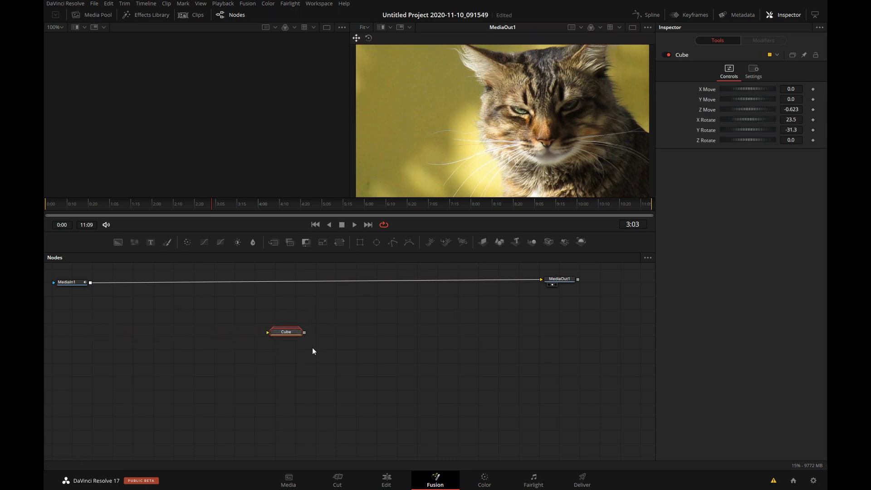
pyautogui.rightClick(291, 334)
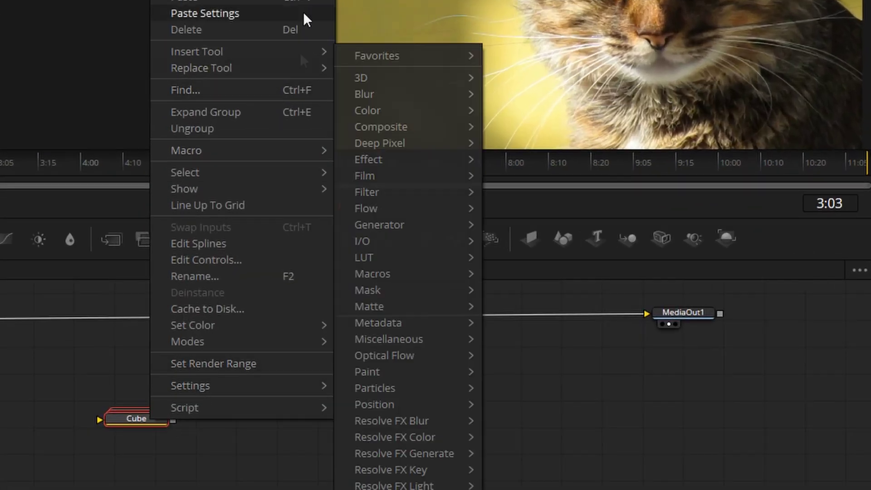
pyautogui.moveTo(357, 148)
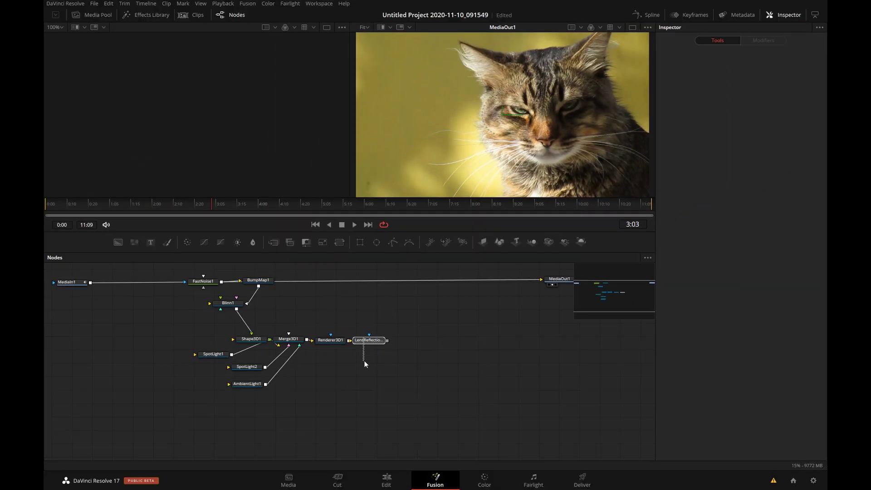
# Shift the unpacked nodes down, then wire MediaIn1 into Blinn1 and LensReflections1 into MediaOut1.
pyautogui.click(299, 435)
pyautogui.moveTo(309, 305); pyautogui.dragTo(0, 489)
pyautogui.moveTo(162, 399); pyautogui.dragTo(161, 398)
pyautogui.moveTo(374, 341); pyautogui.dragTo(371, 355)
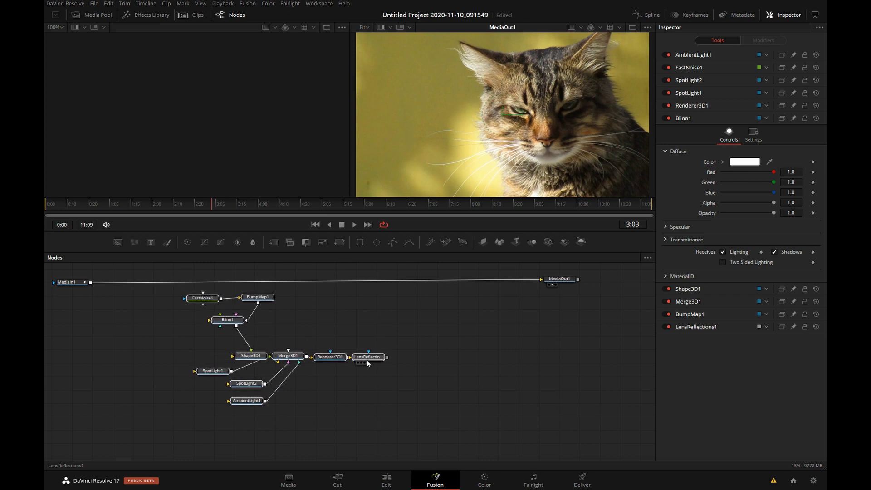
pyautogui.click(370, 356)
pyautogui.moveTo(437, 281); pyautogui.dragTo(211, 319)
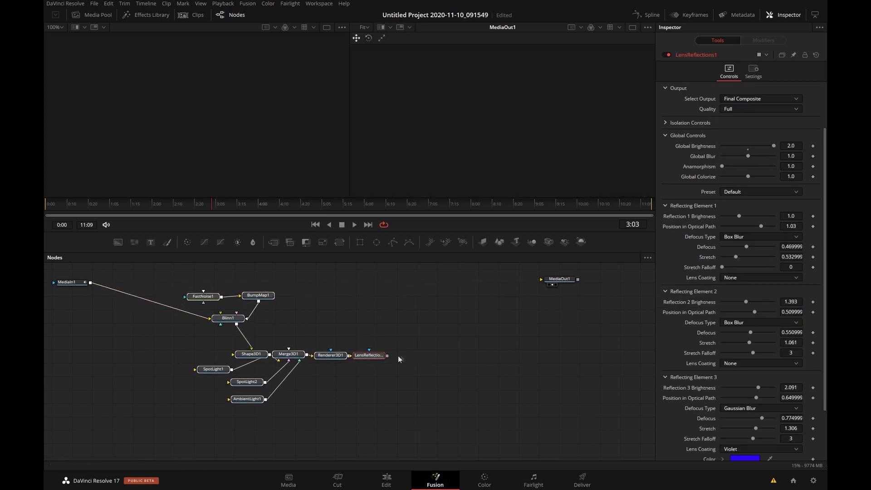
pyautogui.moveTo(387, 355); pyautogui.dragTo(542, 279)
# Select all the cube nodes and bring up the Macro options from Blinn1's context menu.
pyautogui.moveTo(159, 270); pyautogui.dragTo(380, 413)
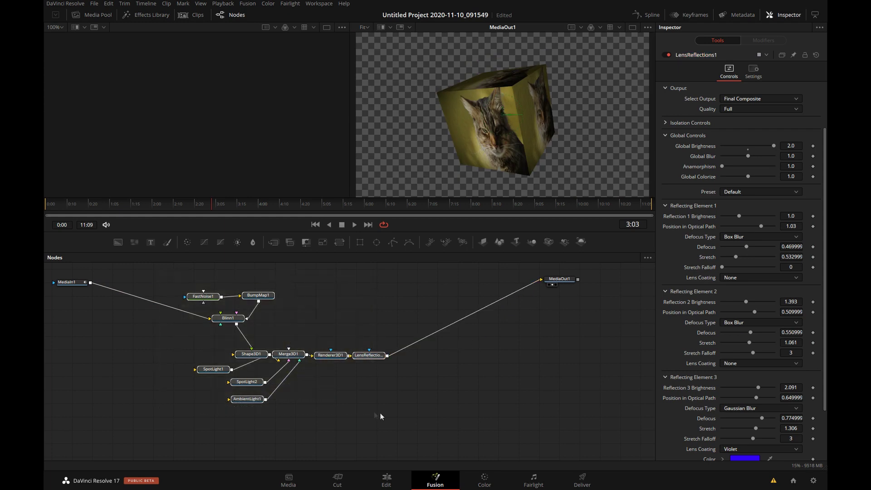
pyautogui.click(232, 318)
pyautogui.rightClick(232, 318)
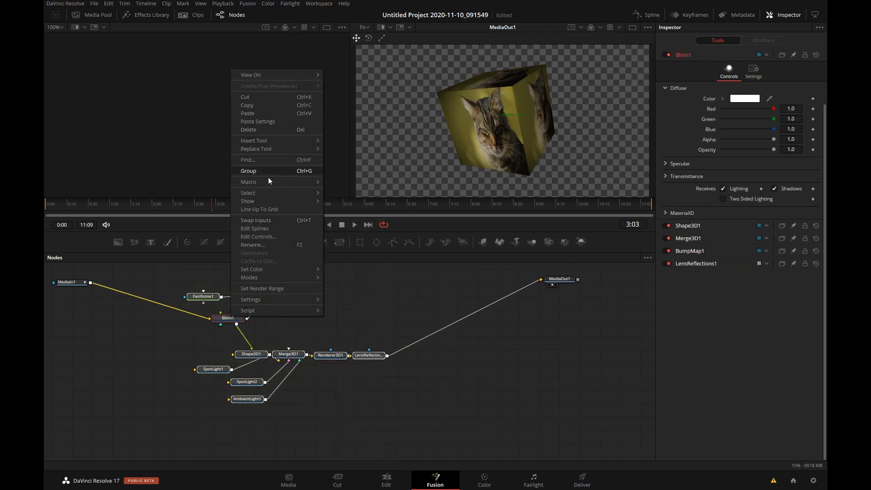
pyautogui.moveTo(265, 183)
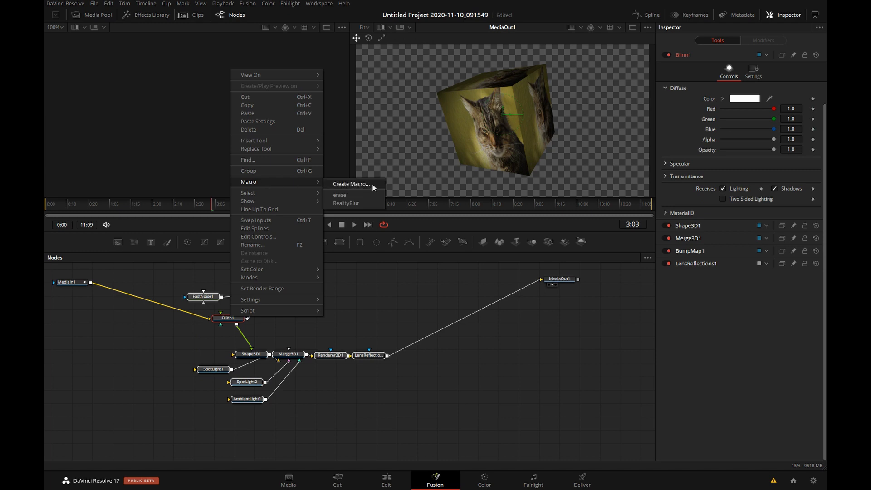